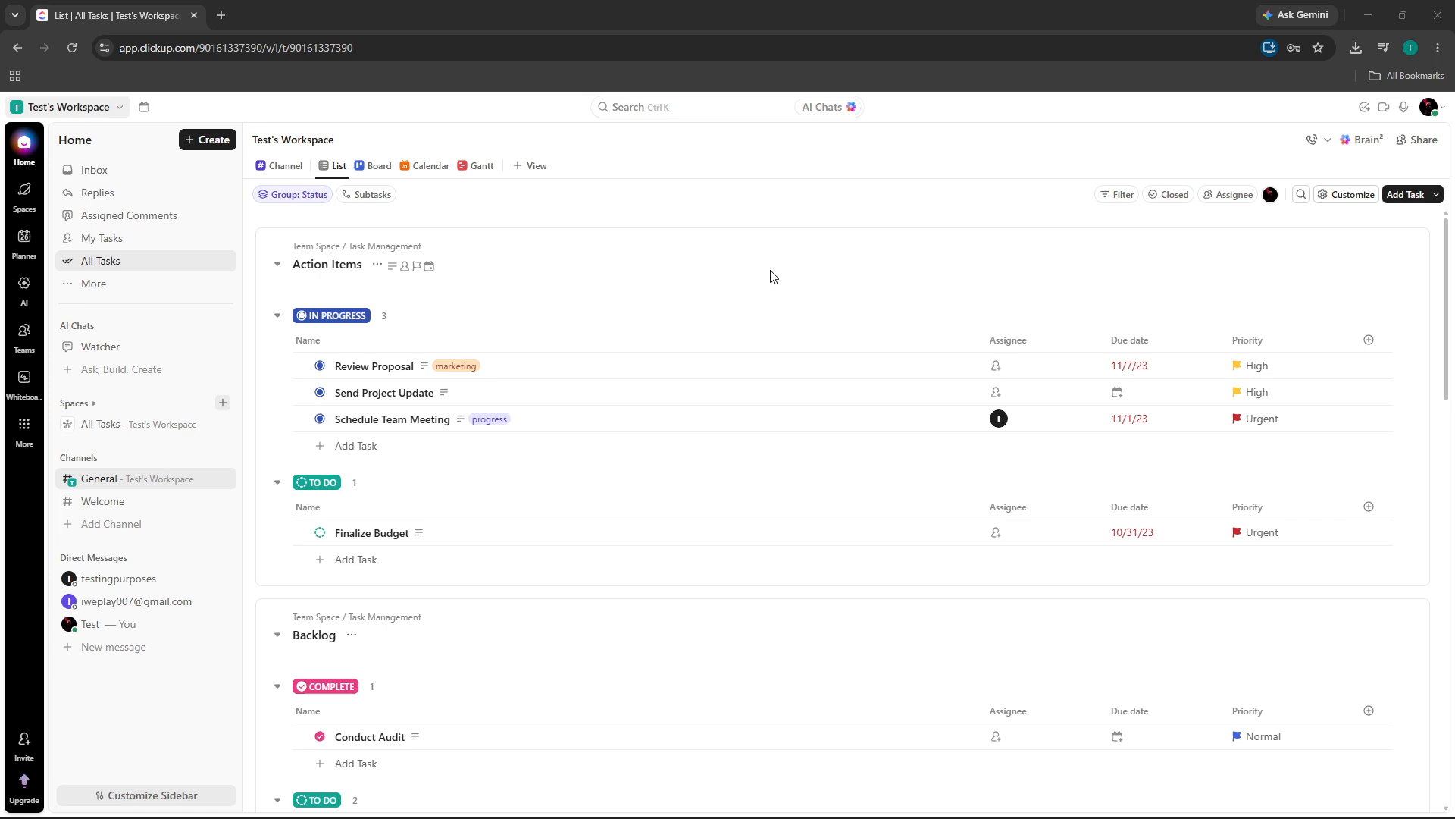
# Expand Spaces and Team Space in the sidebar and open the Team Docs document
pyautogui.scroll(-5, 473, 326)
pyautogui.scroll(5, 489, 341)
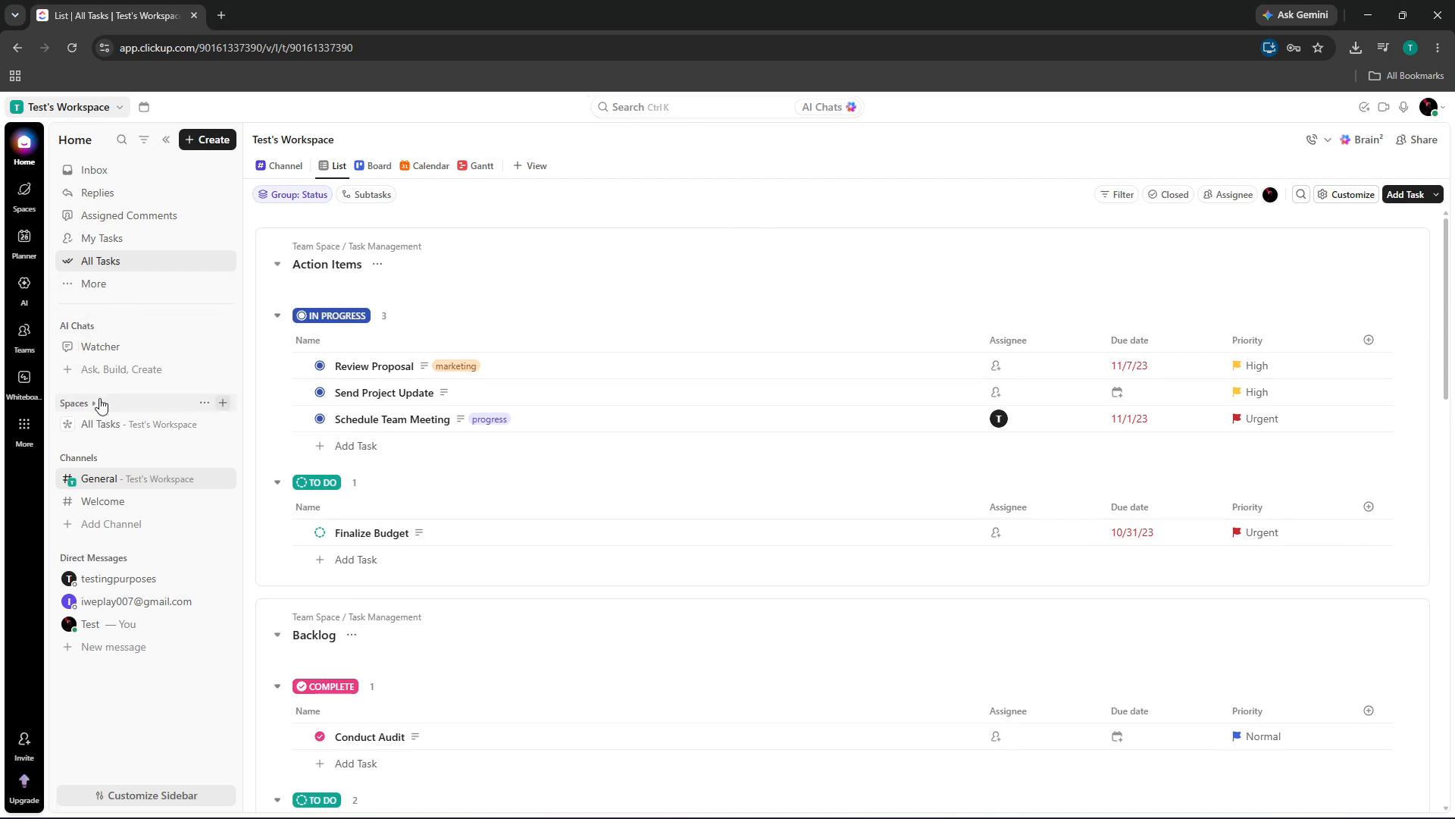
pyautogui.click(102, 427)
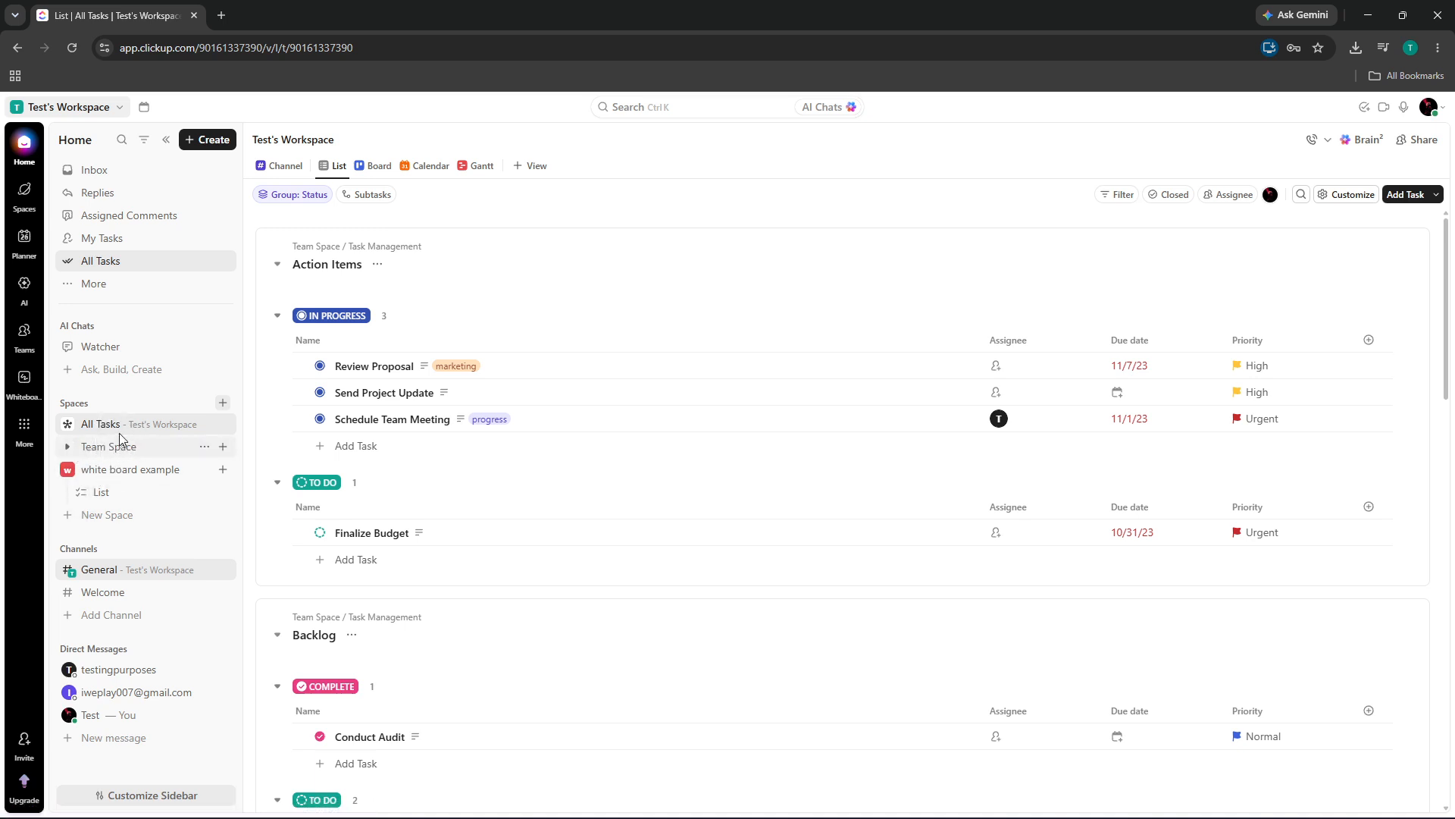
pyautogui.click(110, 444)
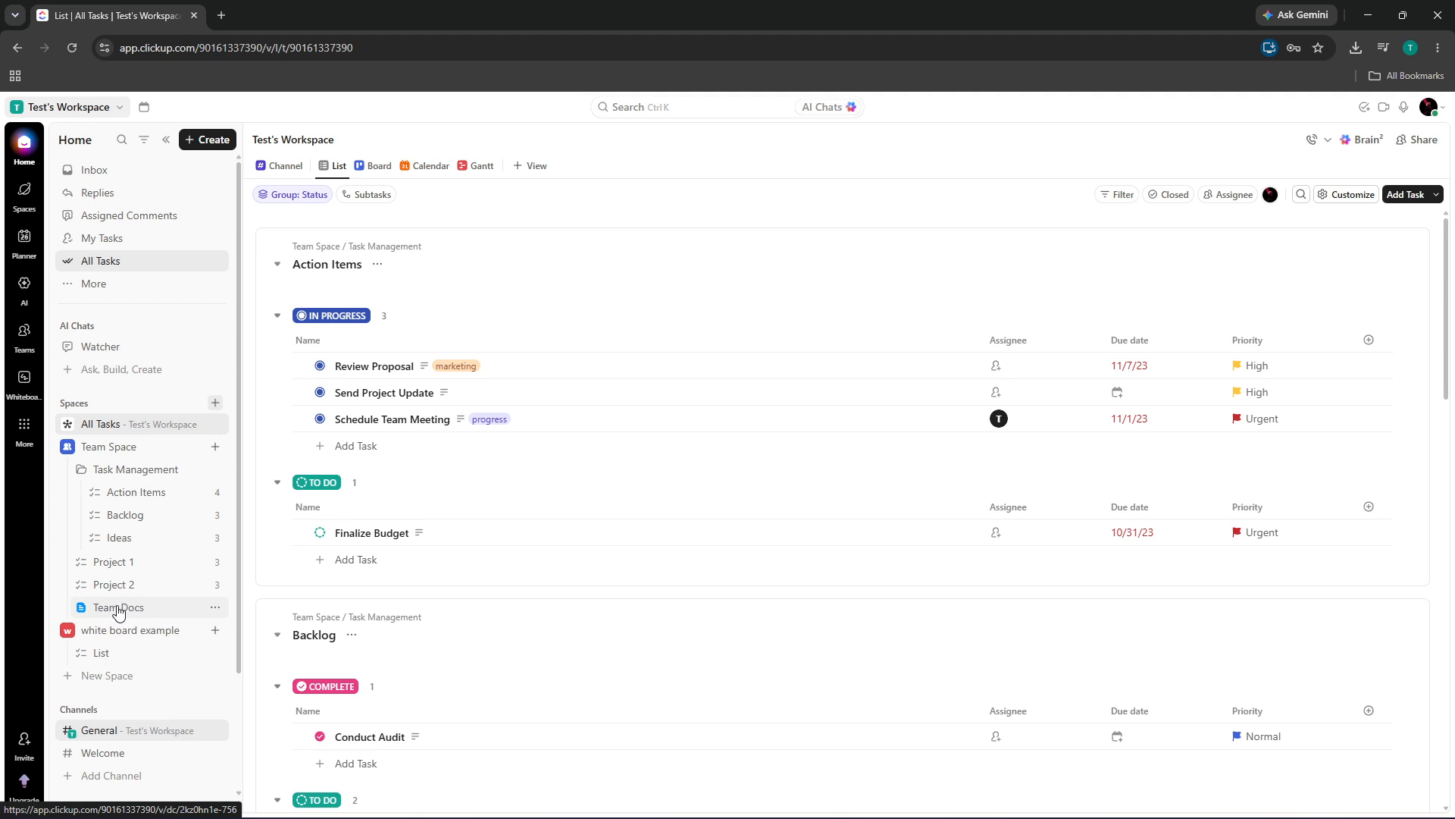
pyautogui.click(118, 608)
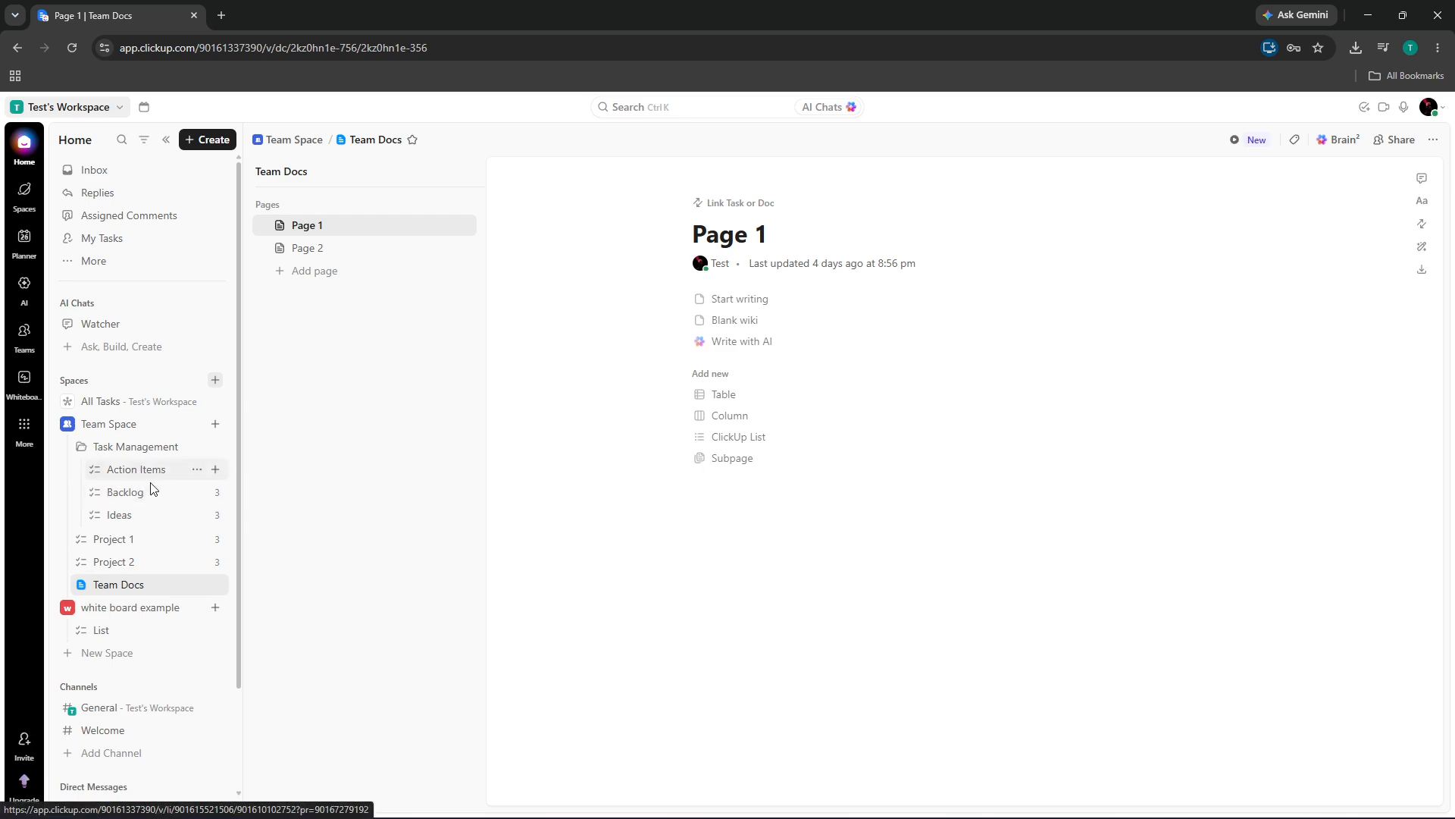
# Open the Ideas list and briefly check Team Space's create options
pyautogui.click(119, 515)
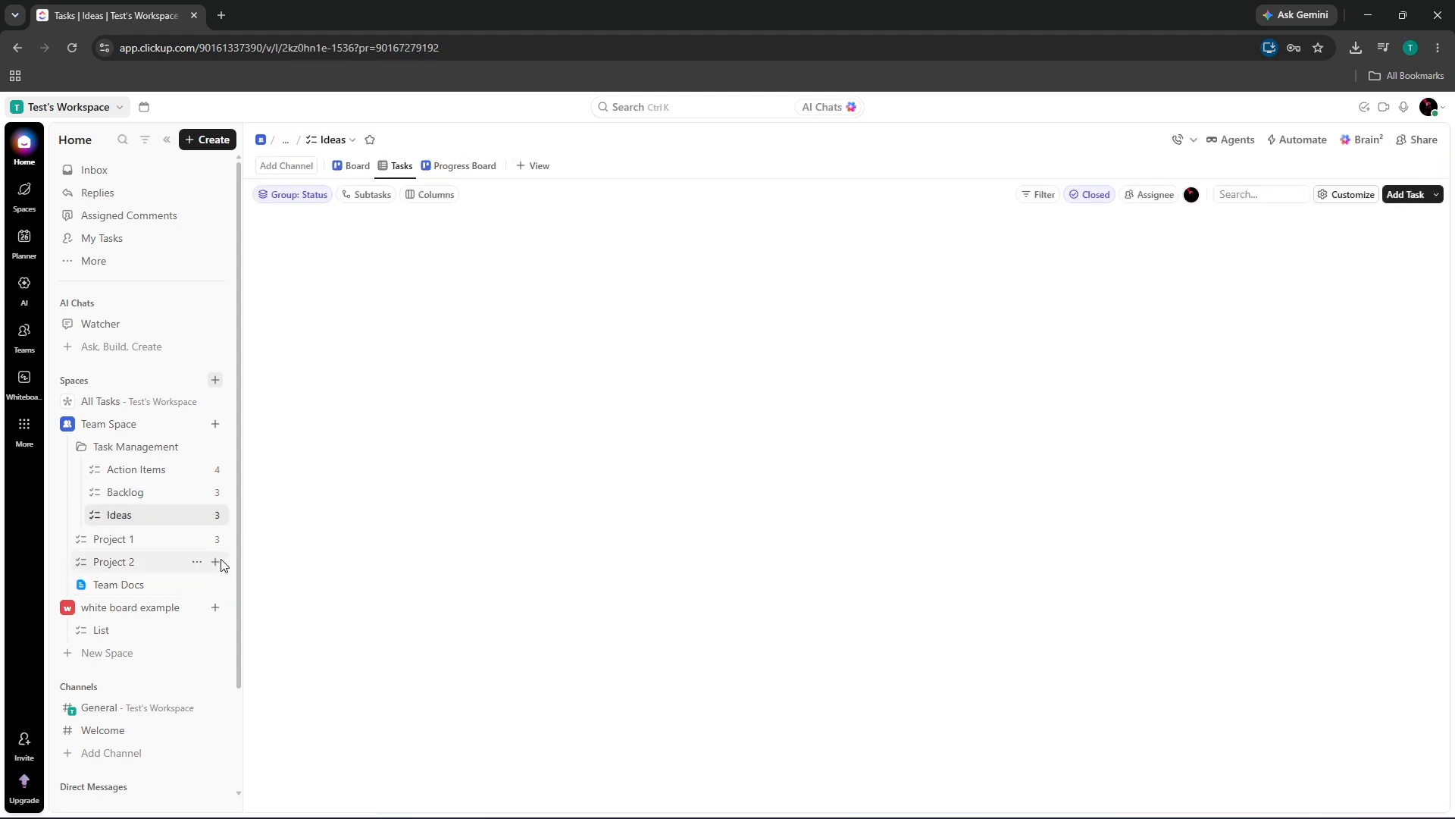
pyautogui.click(216, 426)
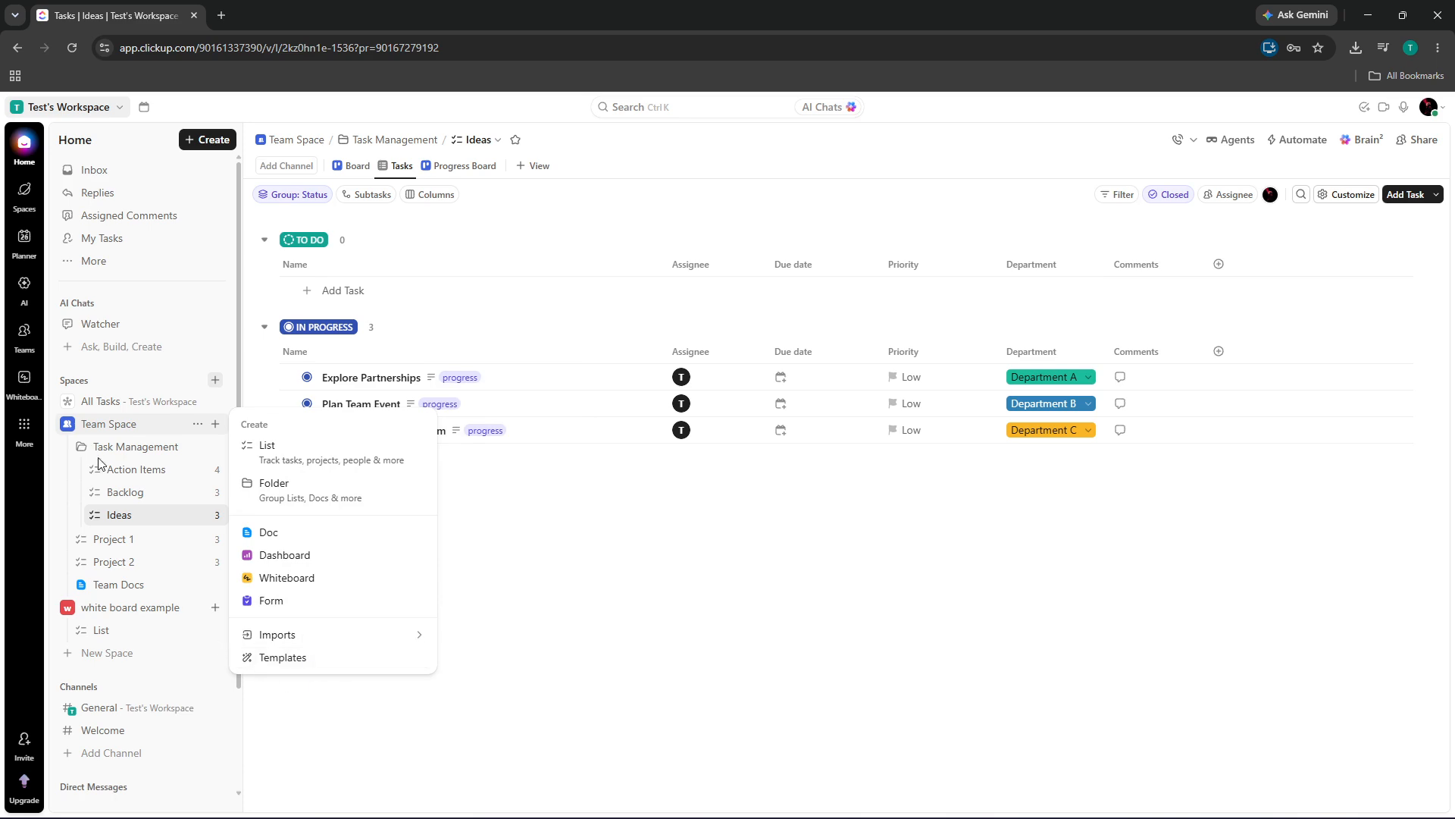
pyautogui.click(210, 382)
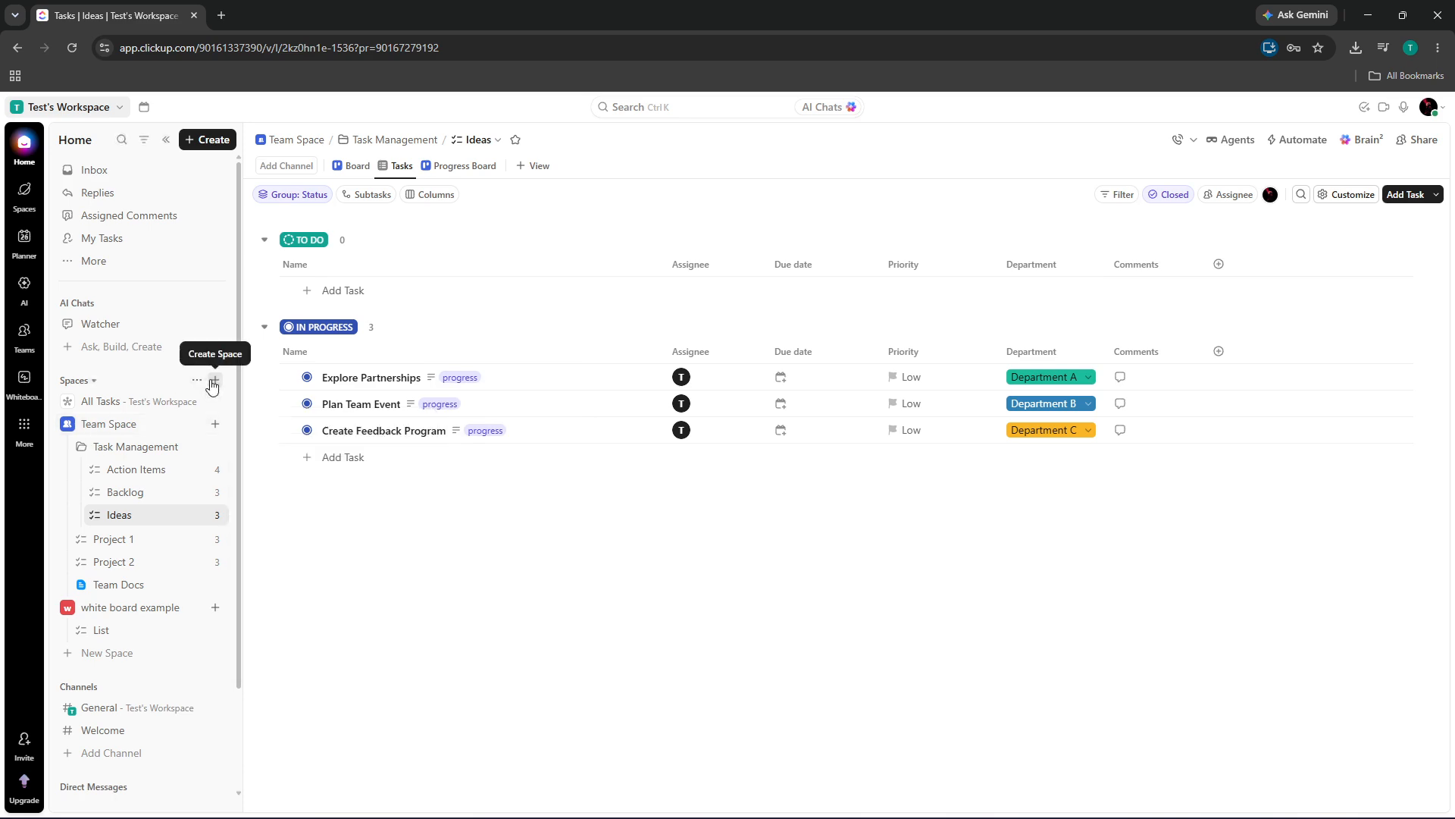
# Create a Space named 'clients' with the Starter workflow
pyautogui.click(214, 381)
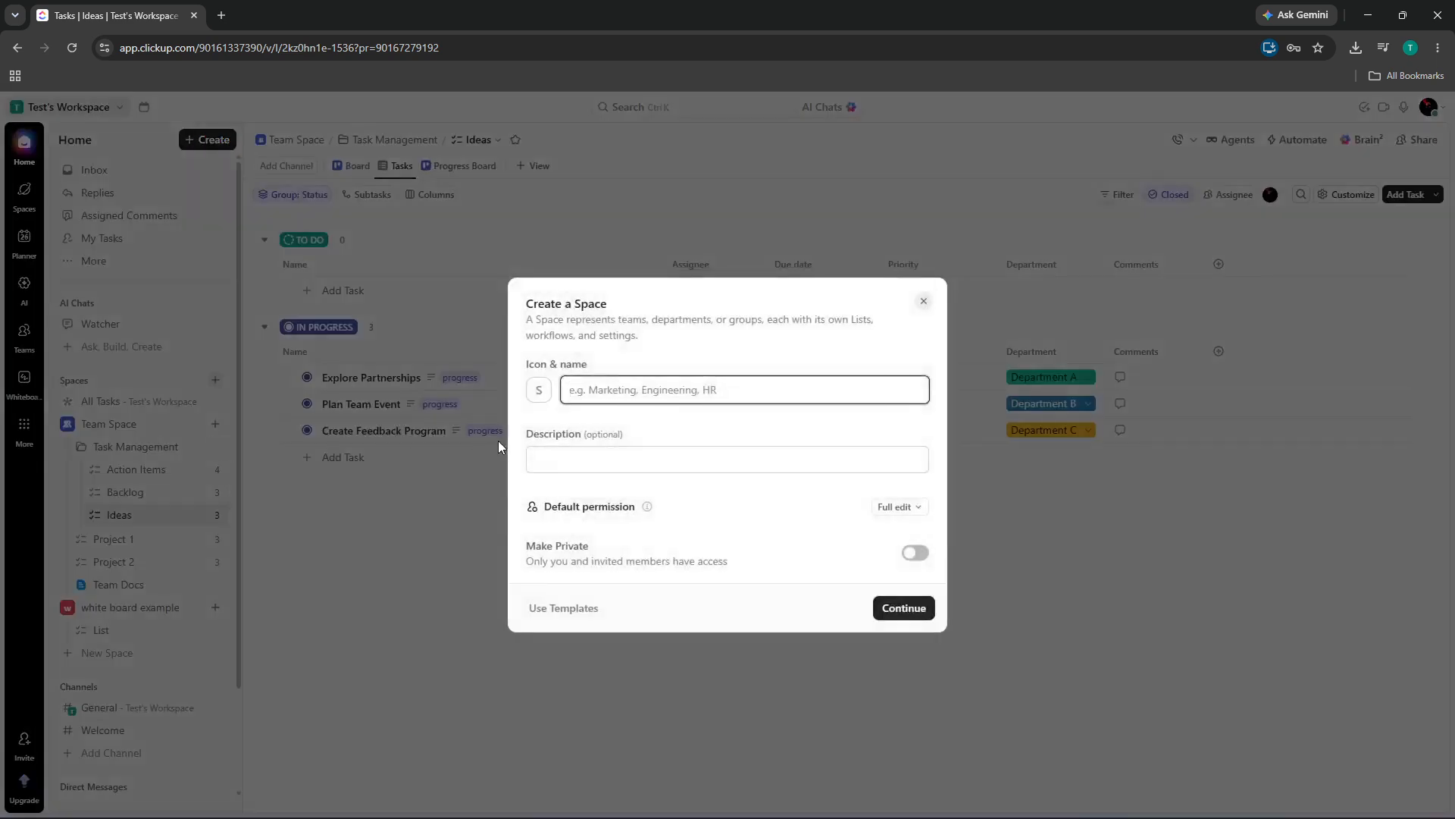
pyautogui.write('clients')
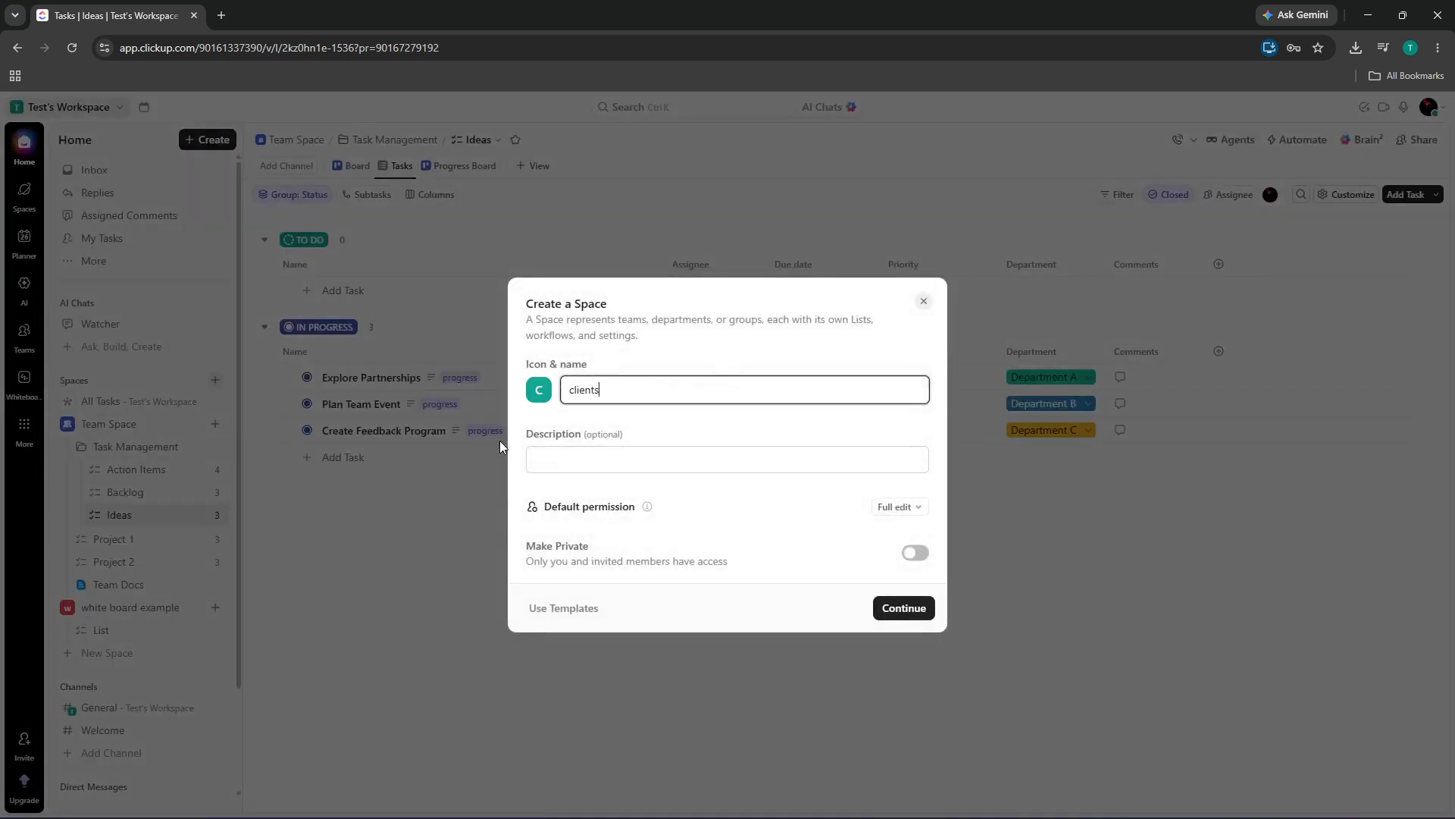
pyautogui.click(895, 608)
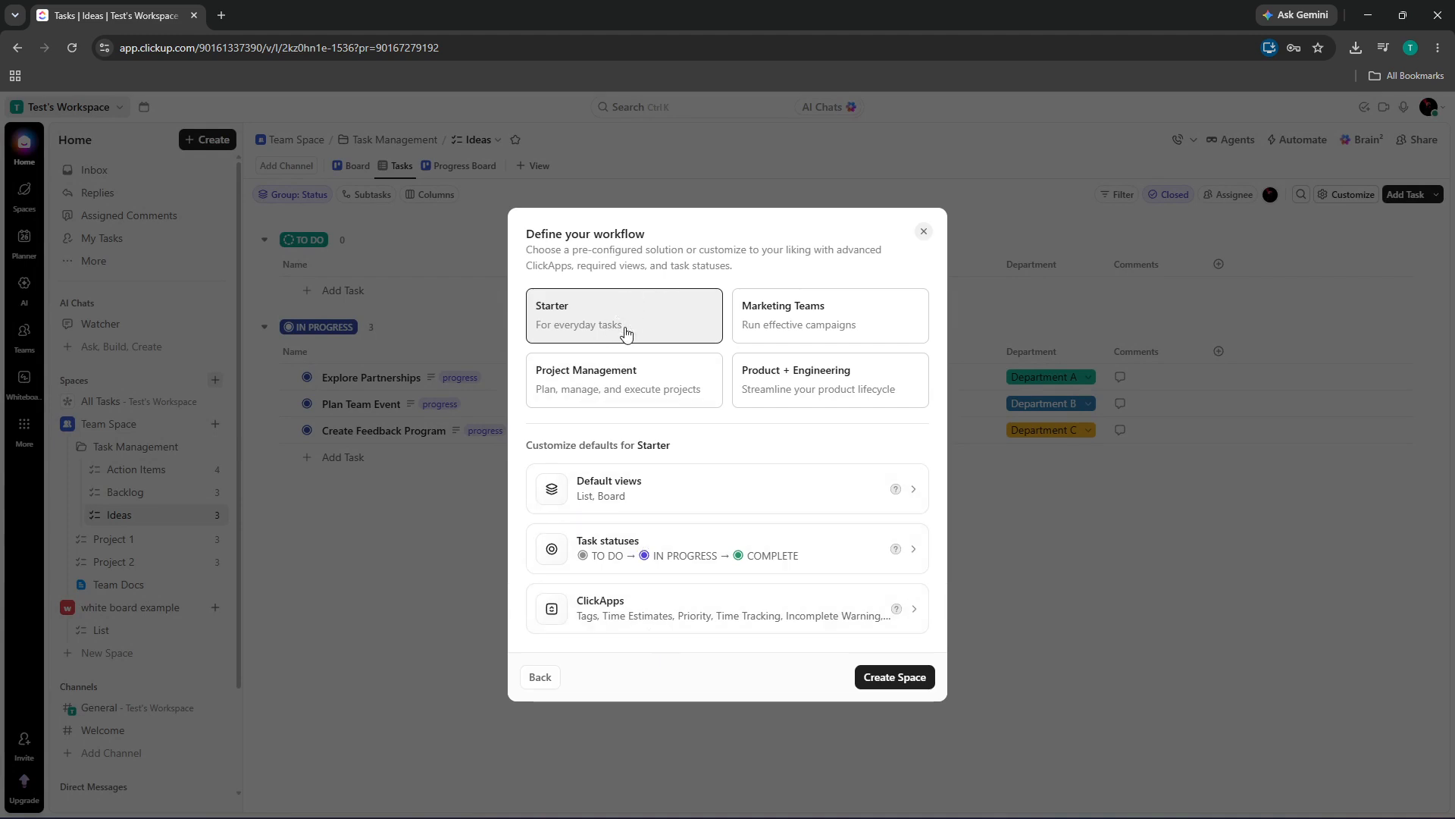
pyautogui.click(889, 682)
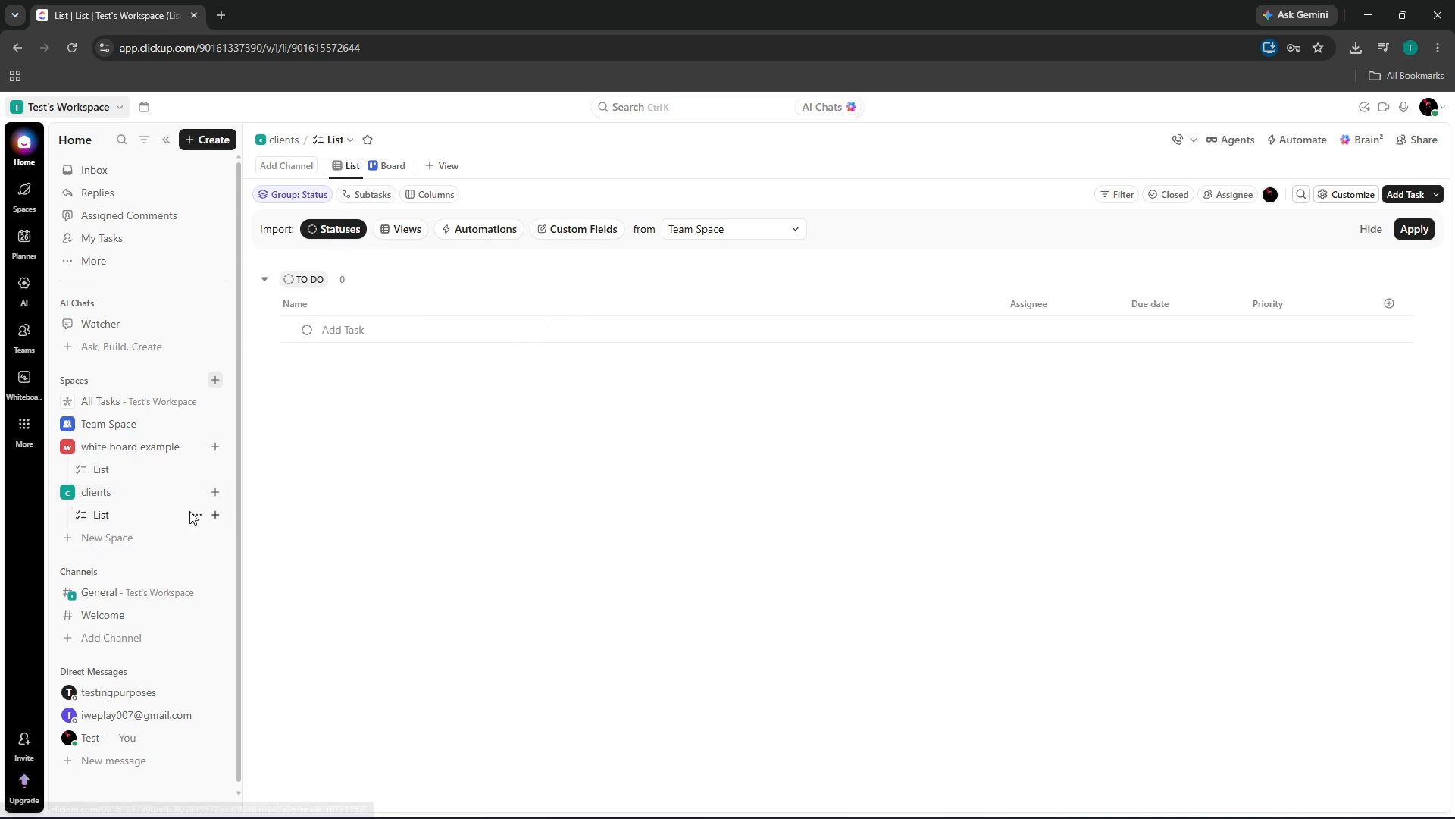
# Rename the clients Space's default 'List' to 'new list'
pyautogui.click(196, 514)
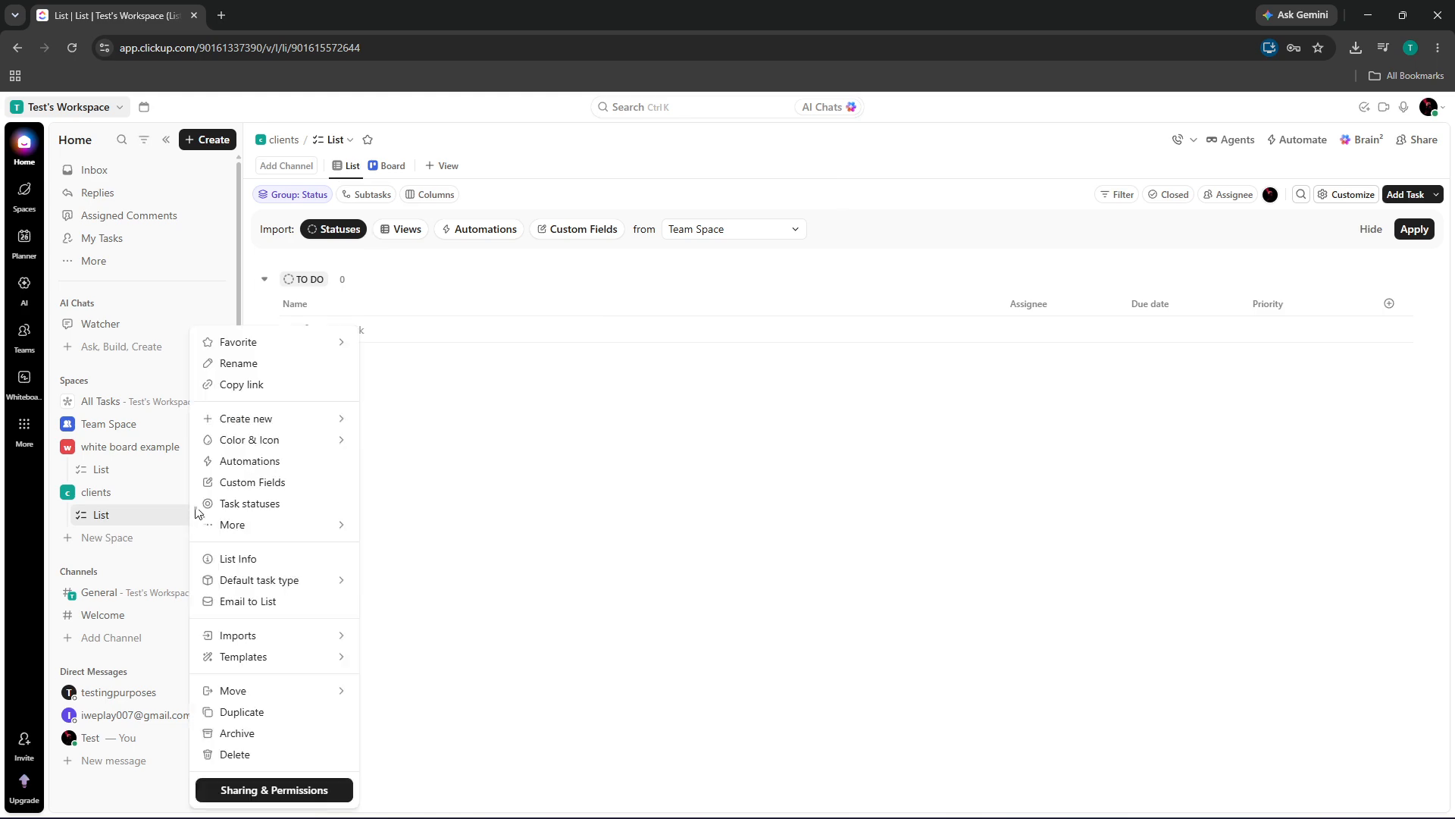
pyautogui.click(273, 370)
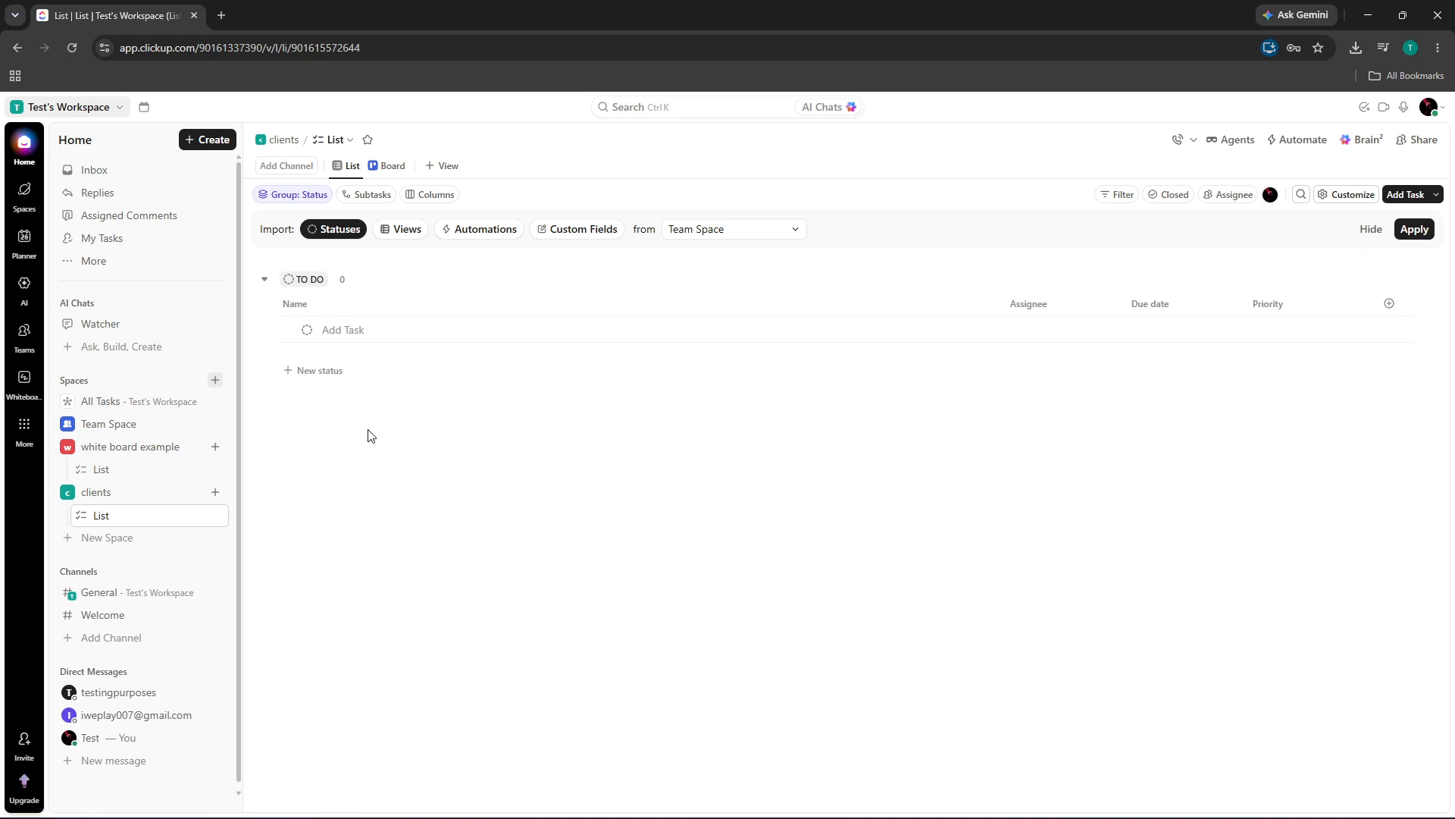
pyautogui.doubleClick(129, 515)
pyautogui.write('new l')
pyautogui.press('Return')
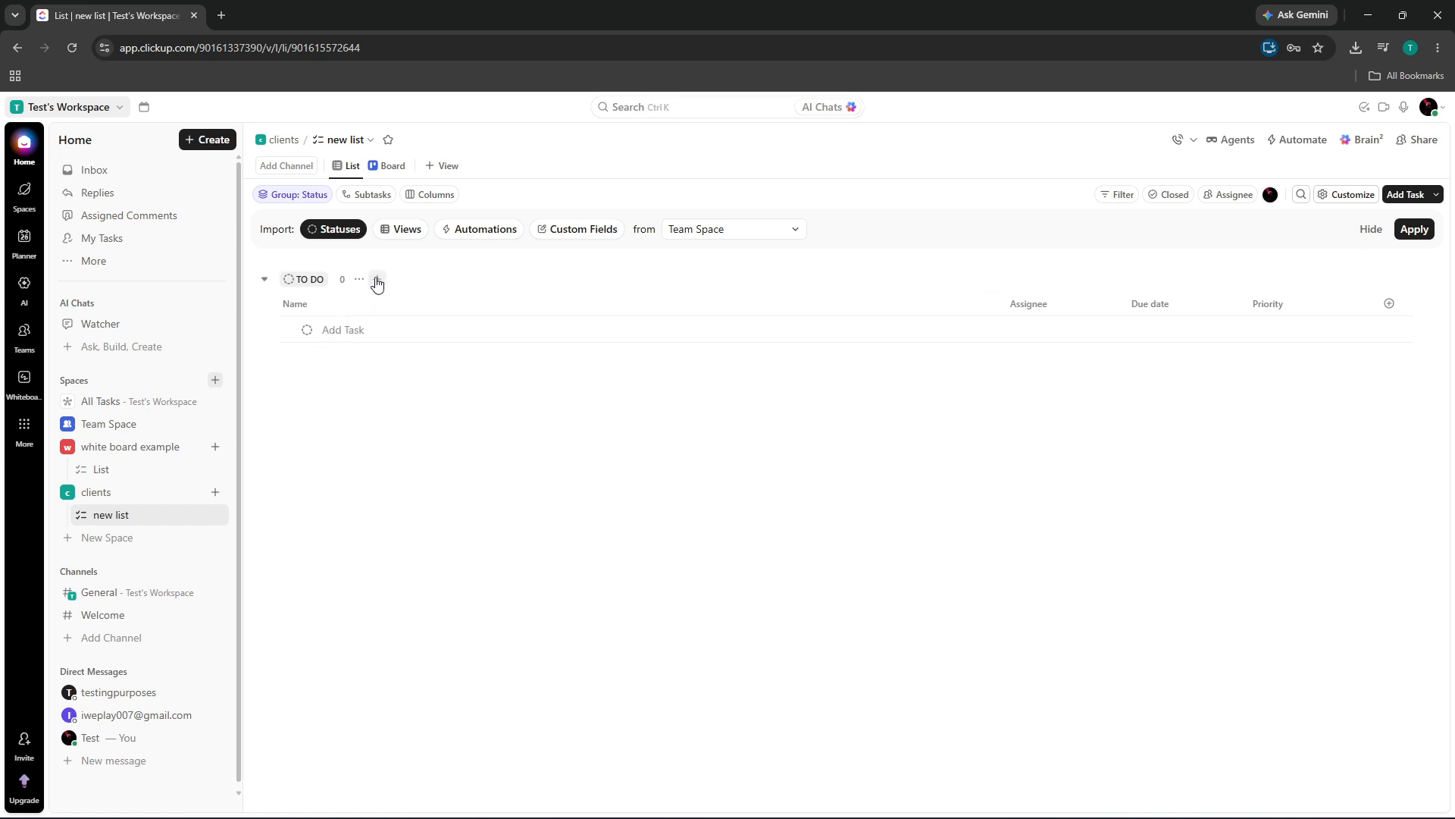
# Add a 'client company' task under To Do and open its details
pyautogui.click(333, 332)
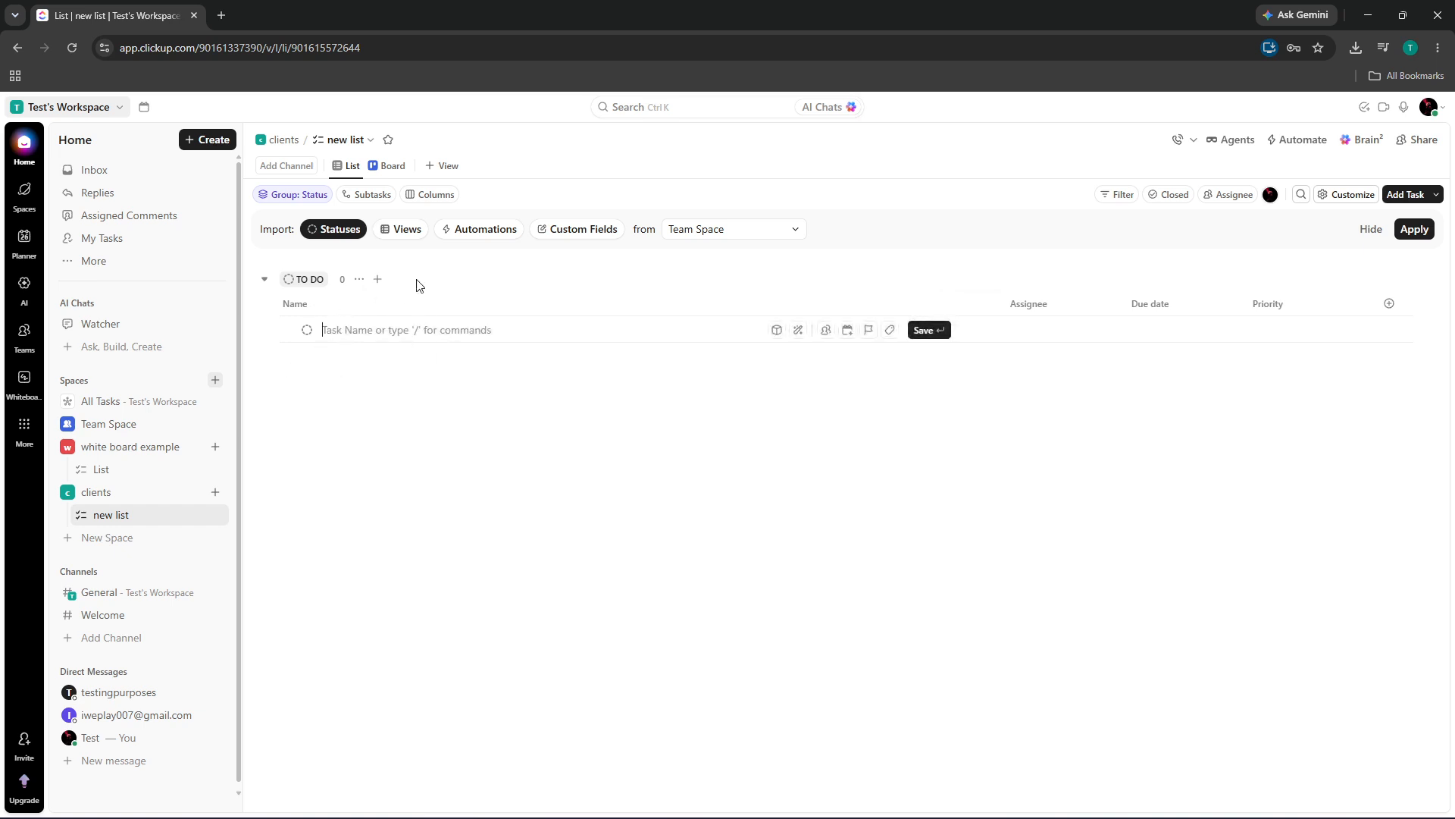
pyautogui.click(377, 280)
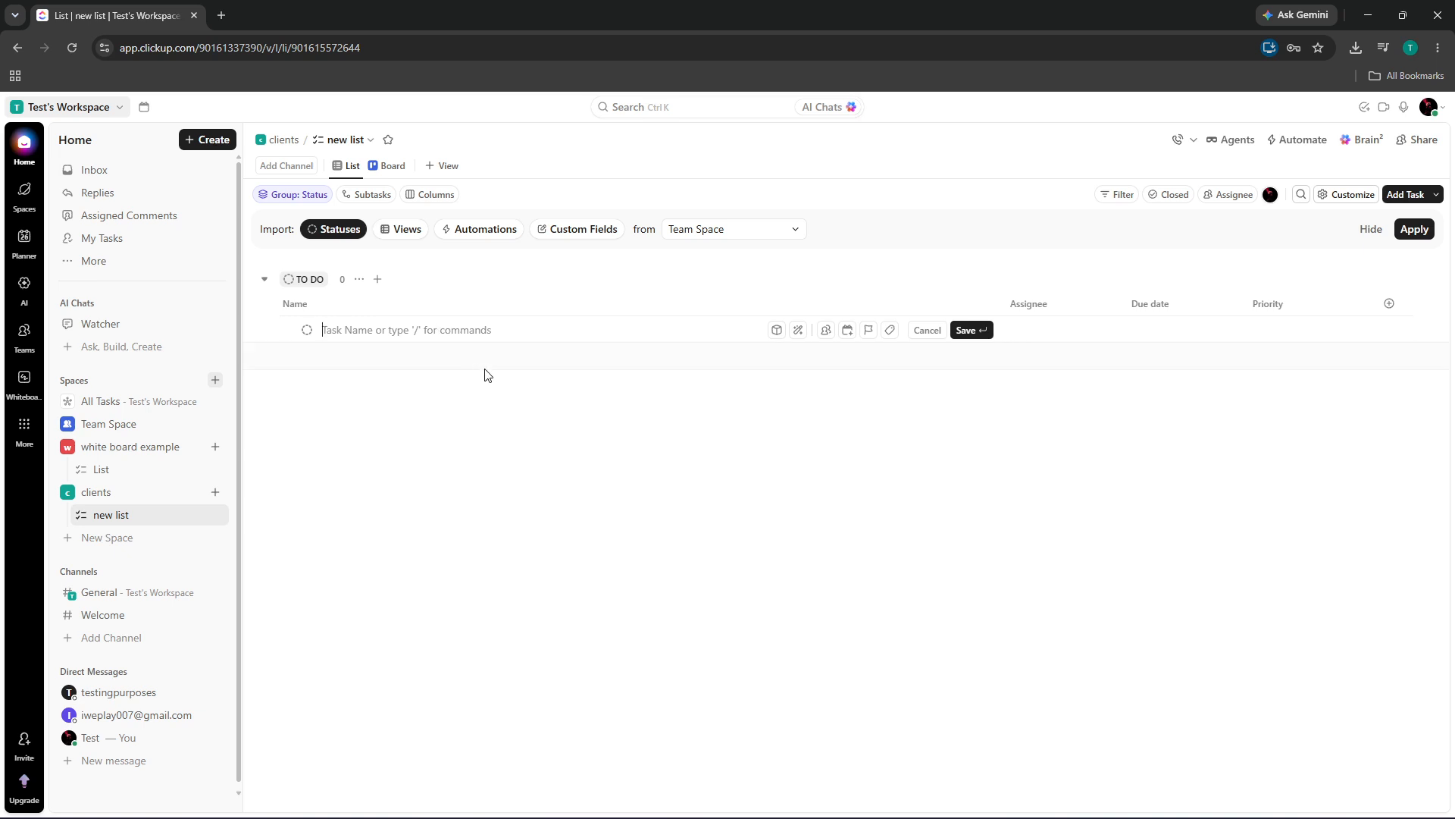
pyautogui.write('ca')
pyautogui.press('BackSpace')
pyautogui.press('BackSpace')
pyautogui.write('cli')
pyautogui.press('Return')
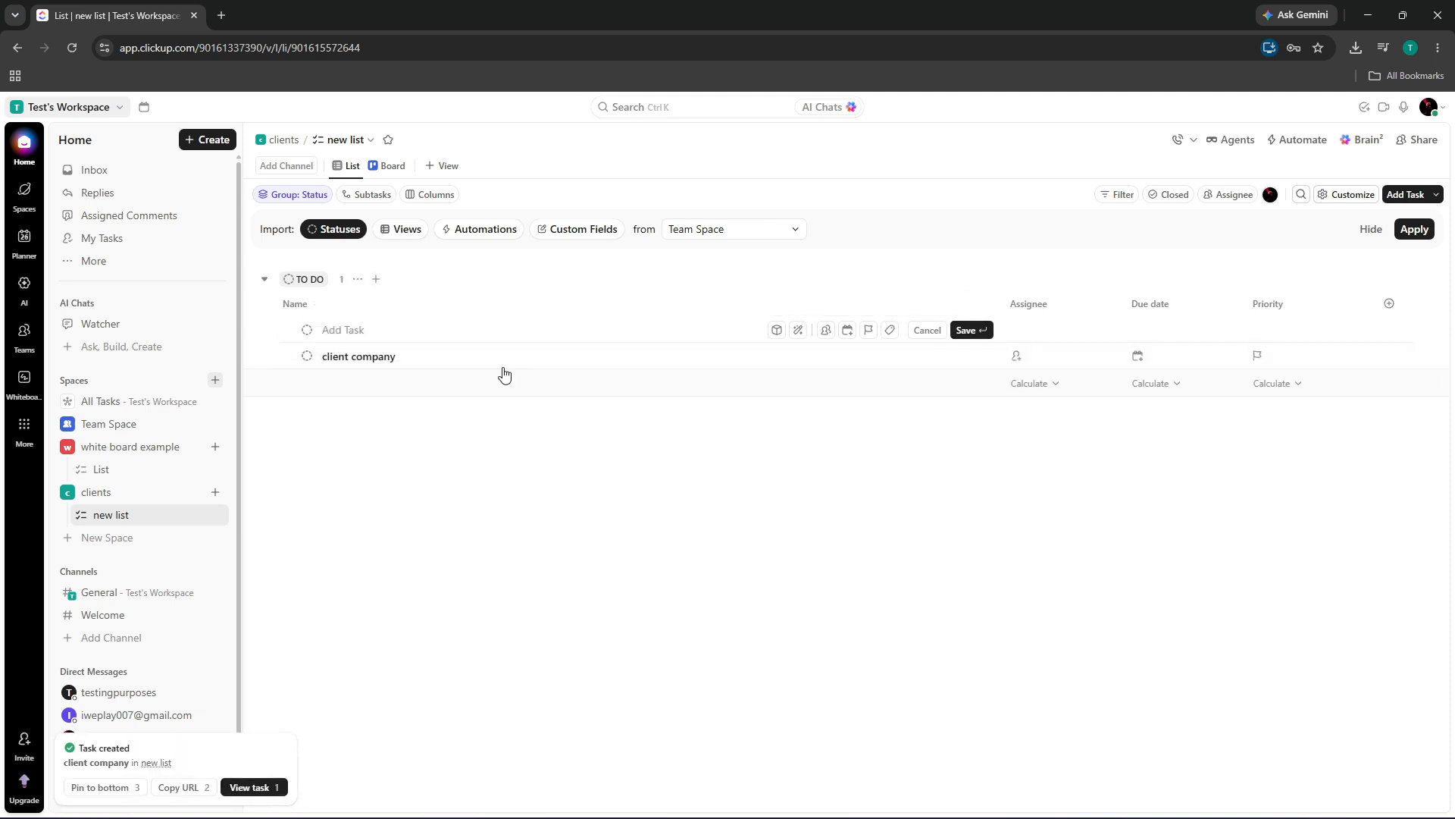
pyautogui.click(353, 357)
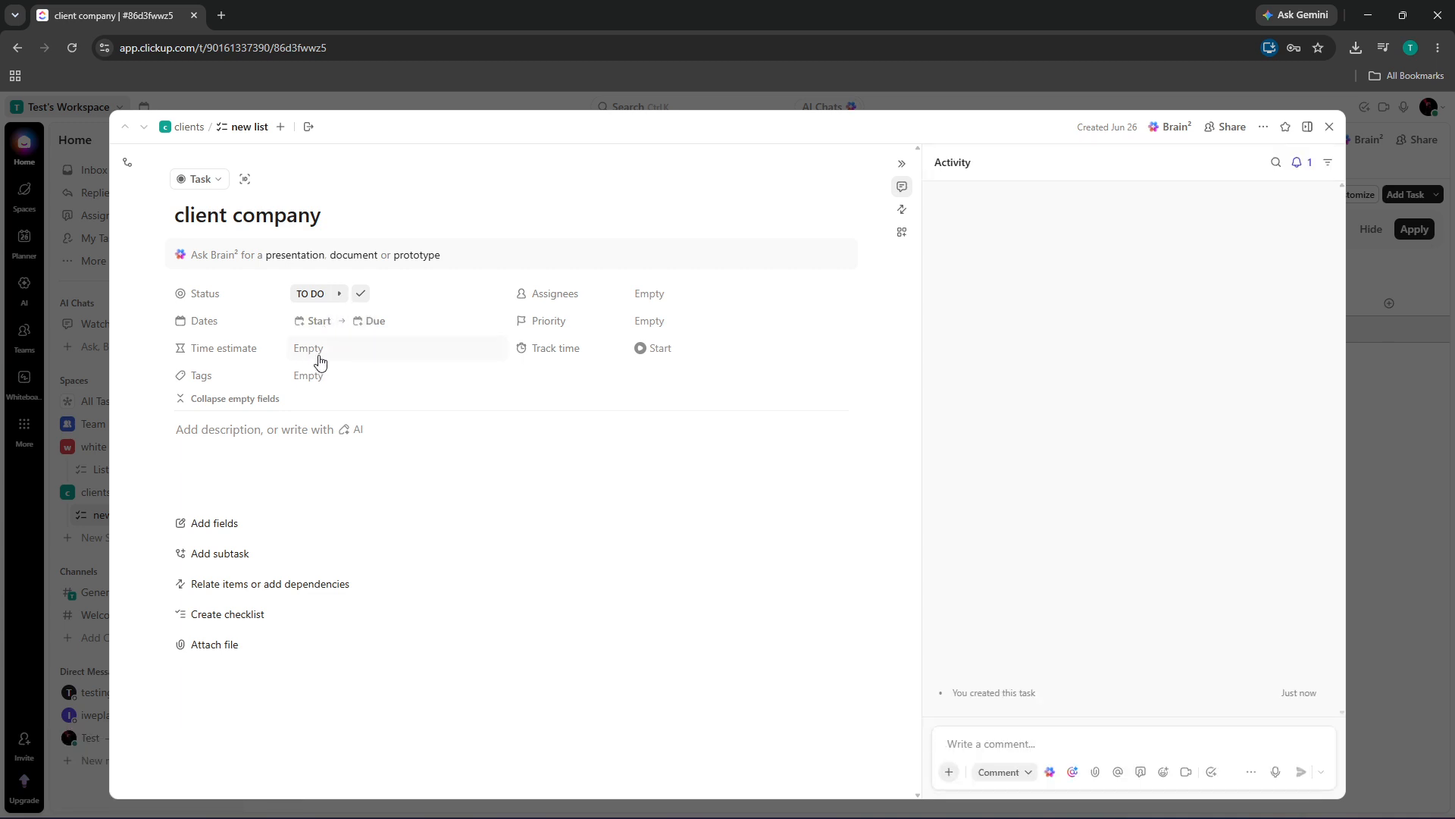
# Tag the client company task with a new 'clients' tag
pyautogui.click(351, 377)
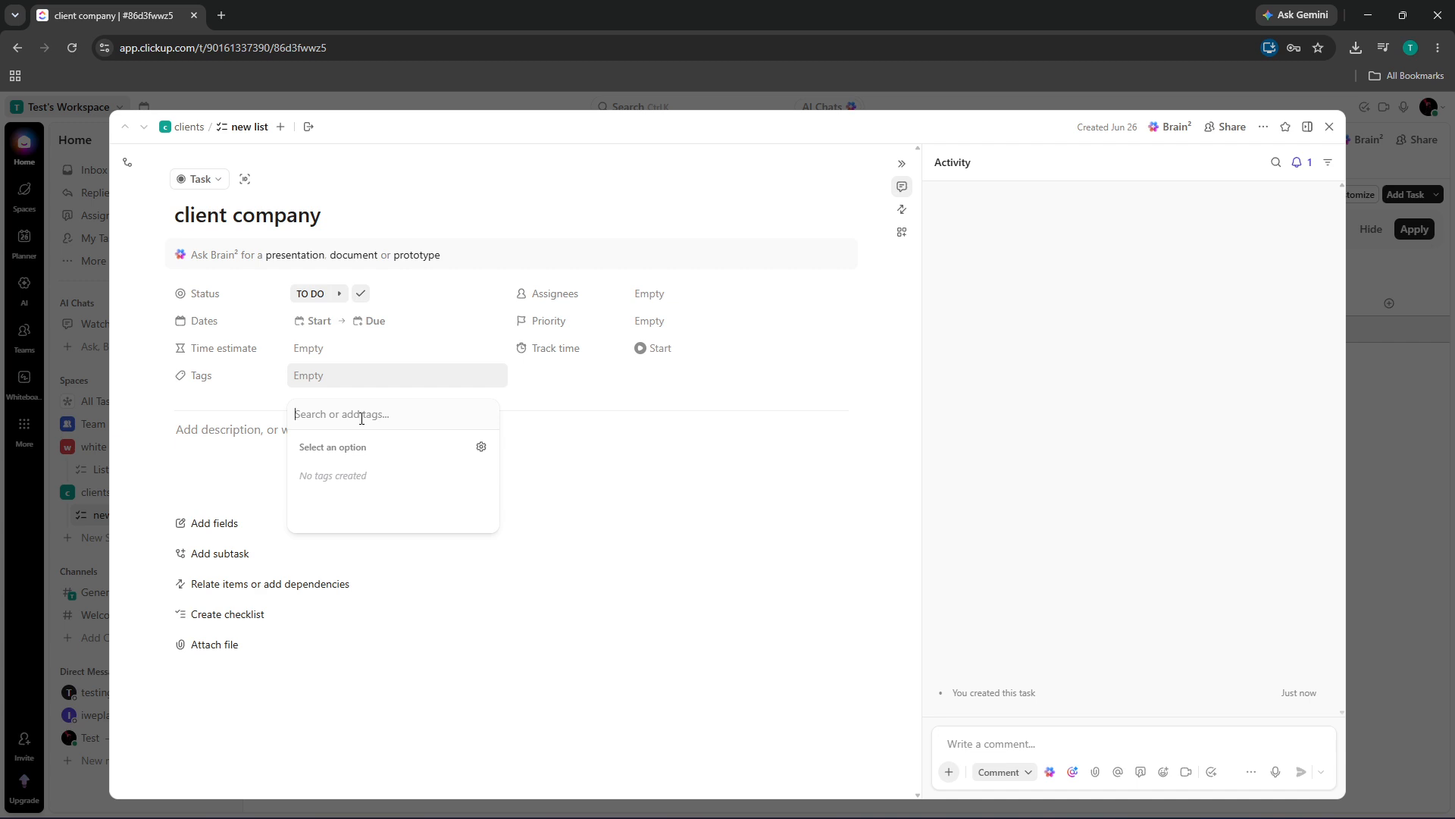
pyautogui.write('clients')
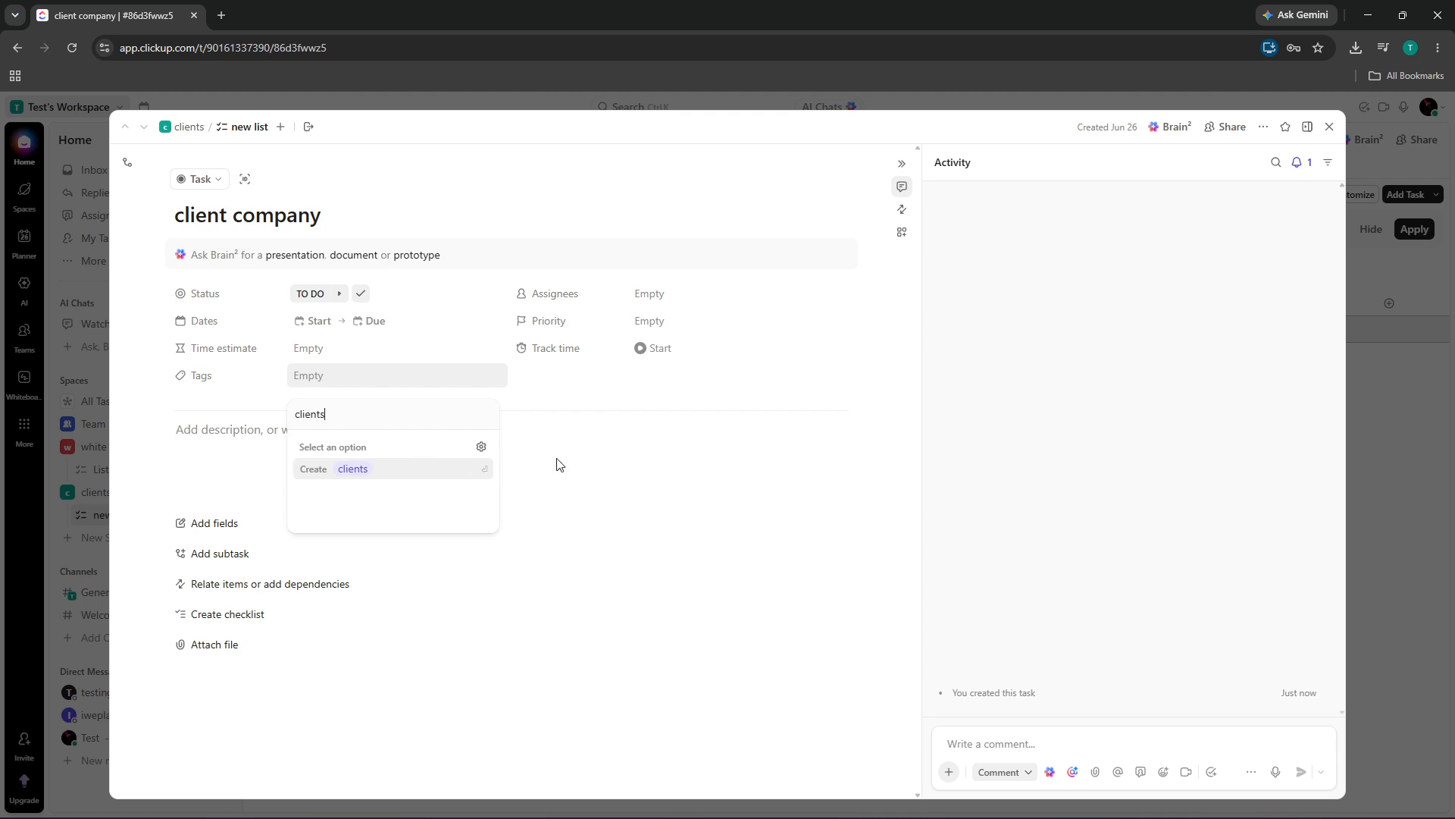
pyautogui.press('Return')
pyautogui.click(580, 391)
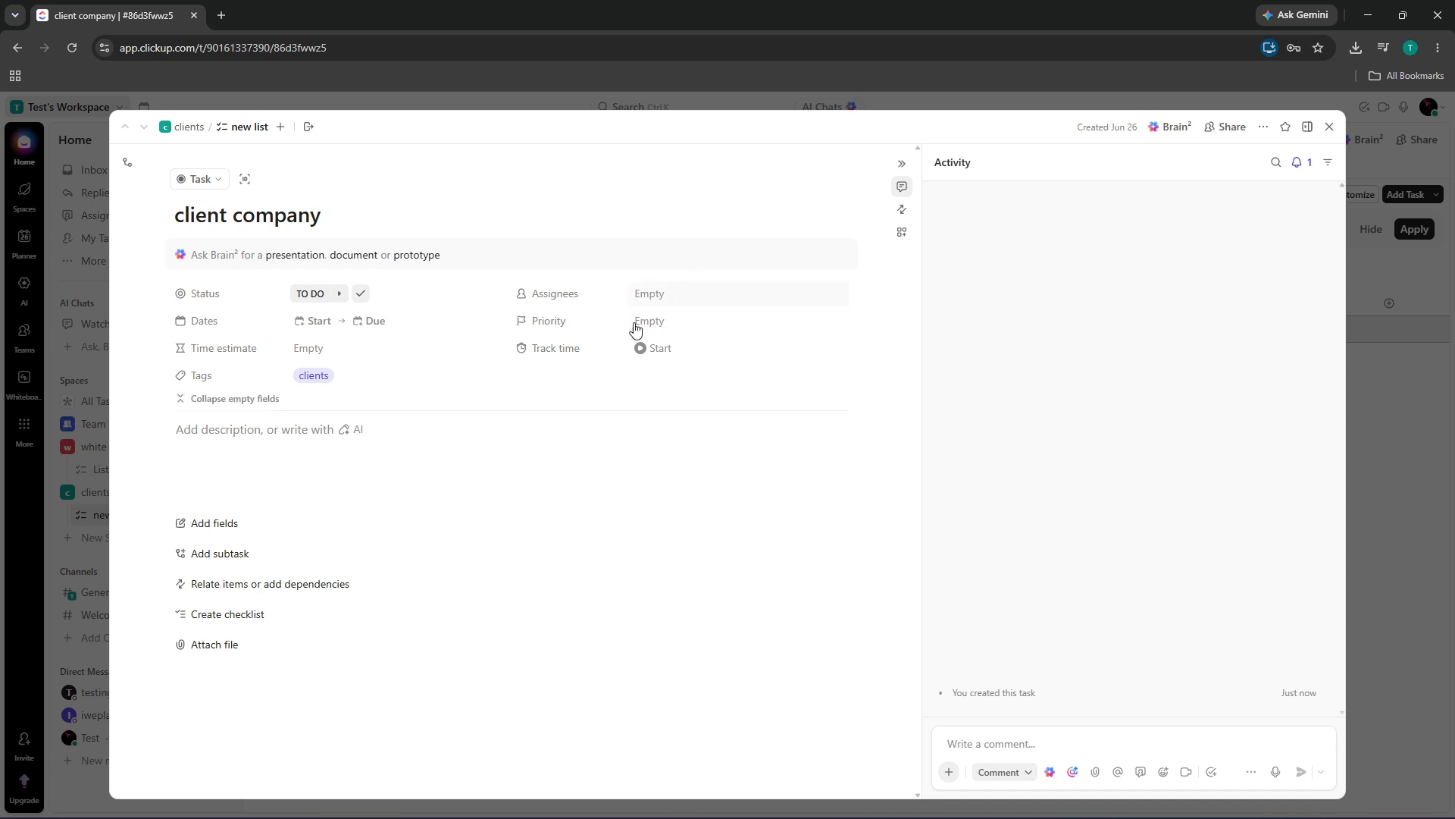
# Set the task's priority to Urgent
pyautogui.click(220, 517)
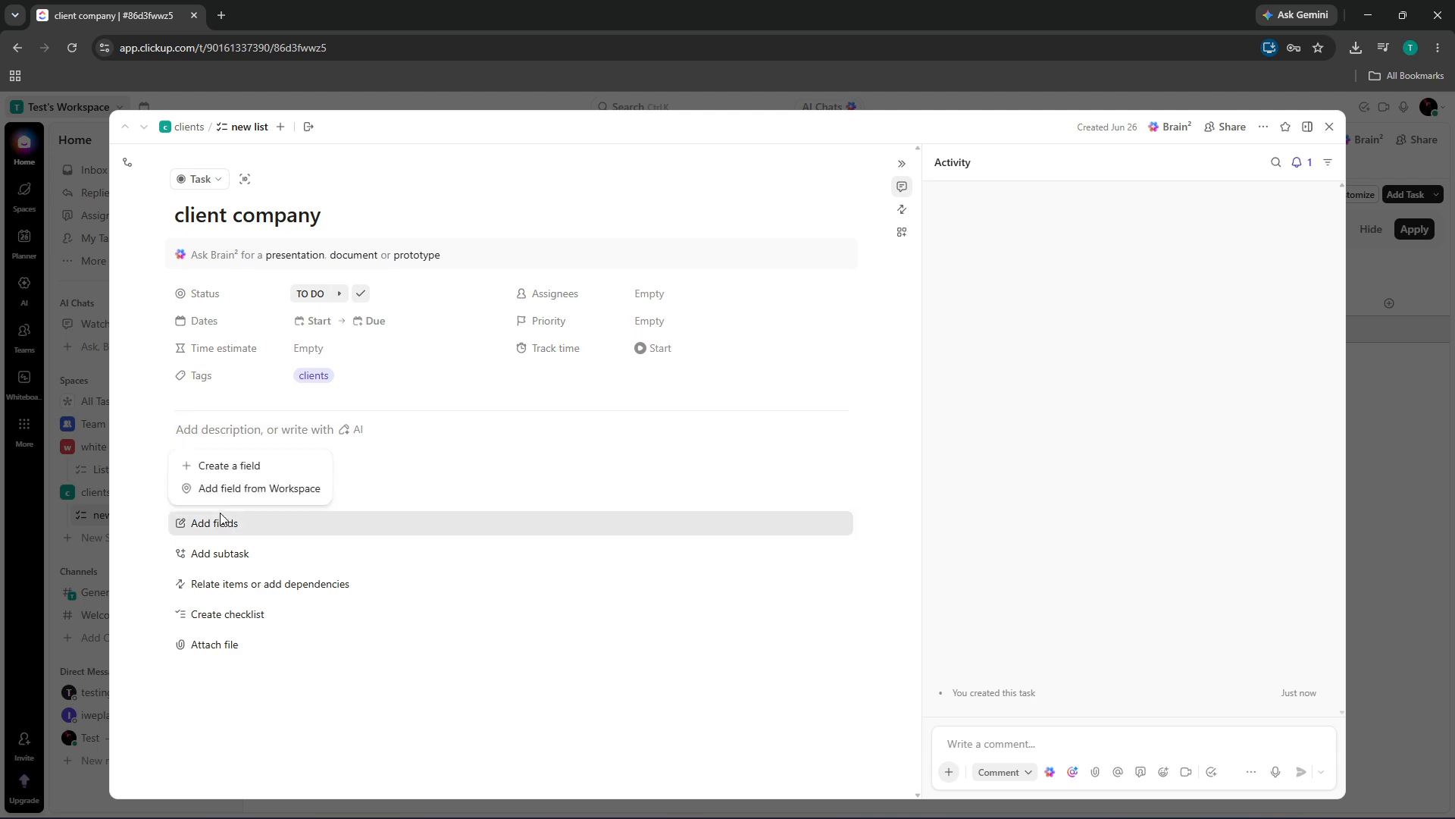
pyautogui.click(655, 320)
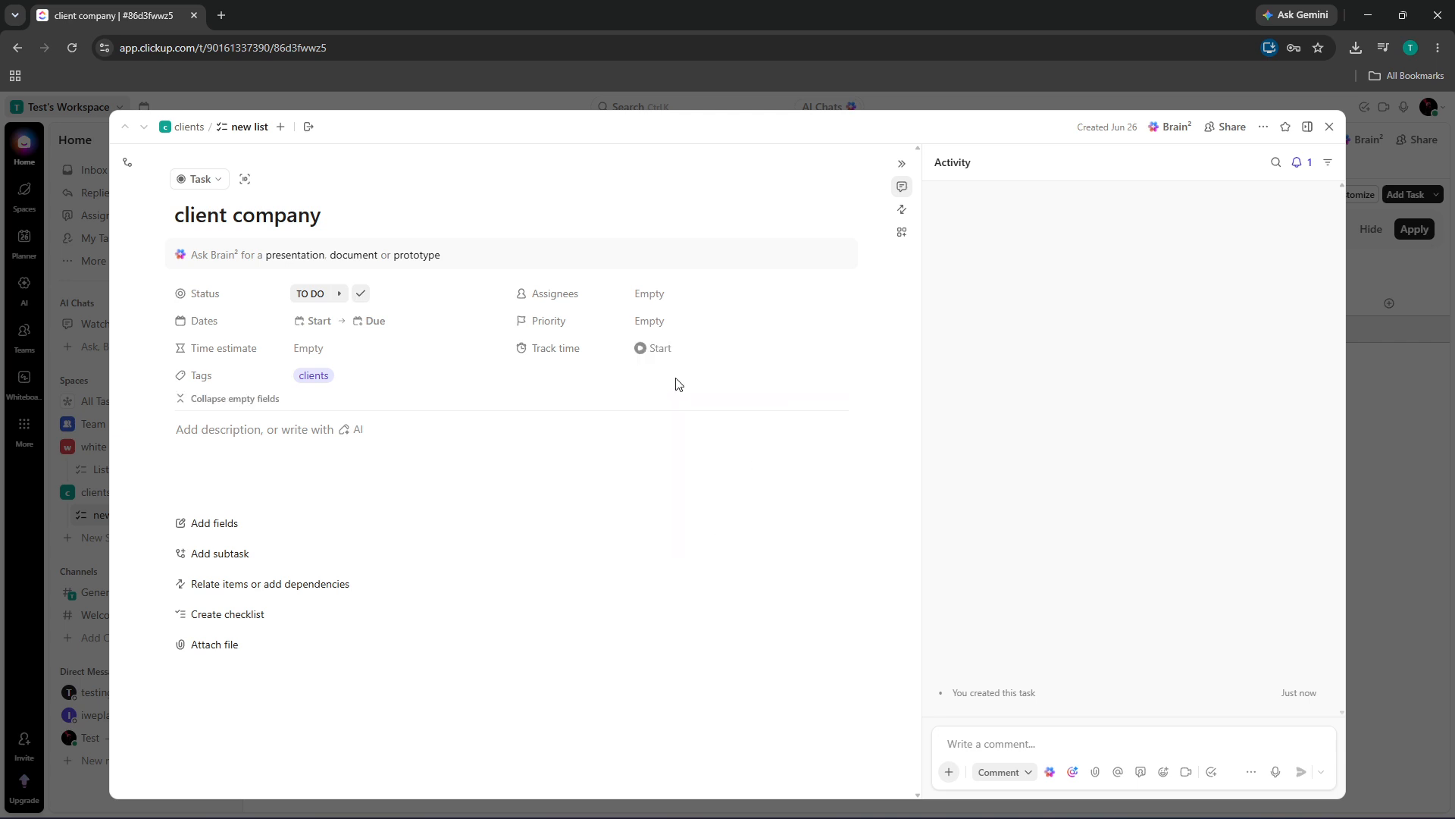
pyautogui.click(653, 322)
pyautogui.click(673, 380)
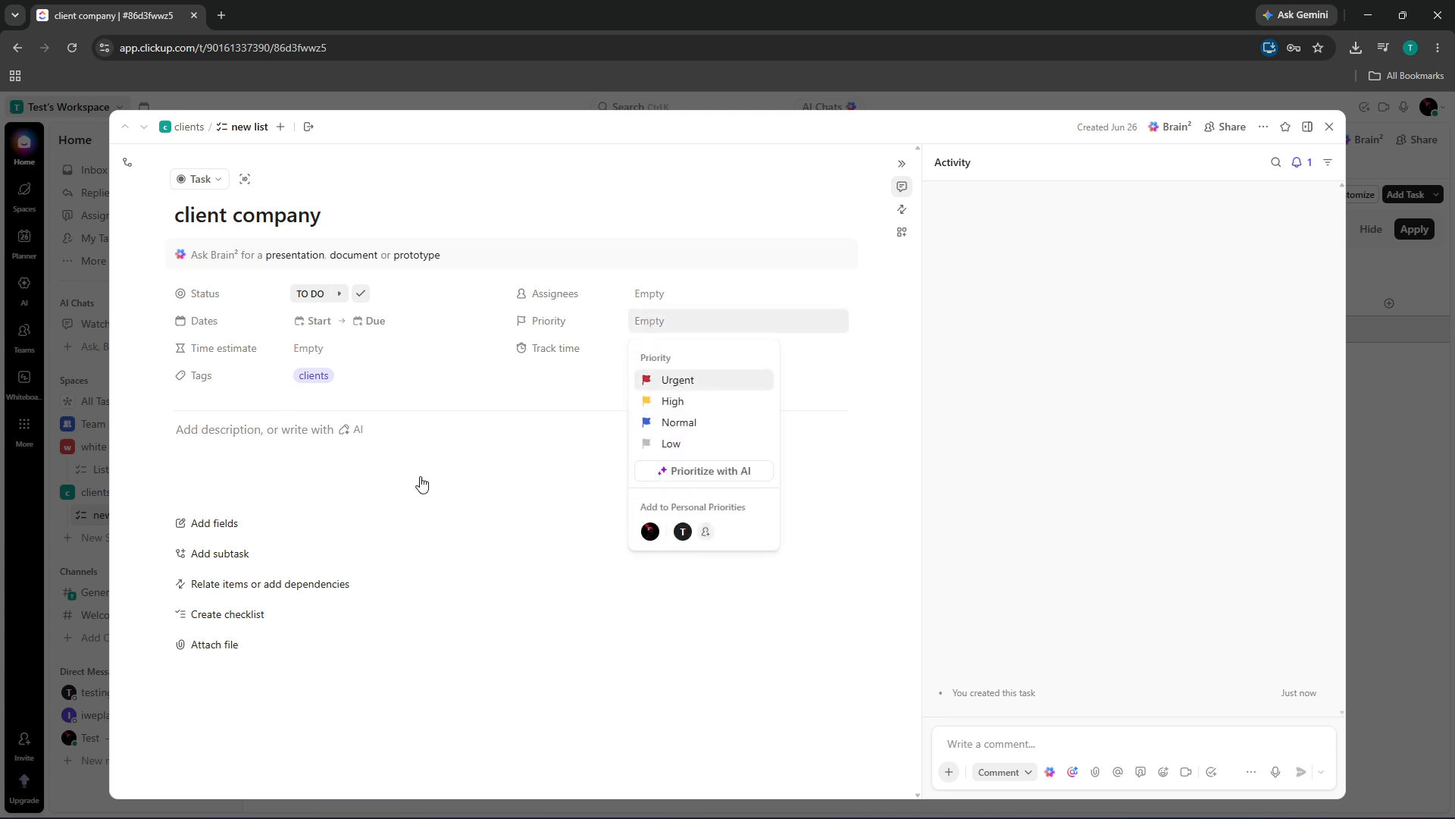
# Add two custom Text fields named 'email' and 'address' to the task
pyautogui.click(243, 473)
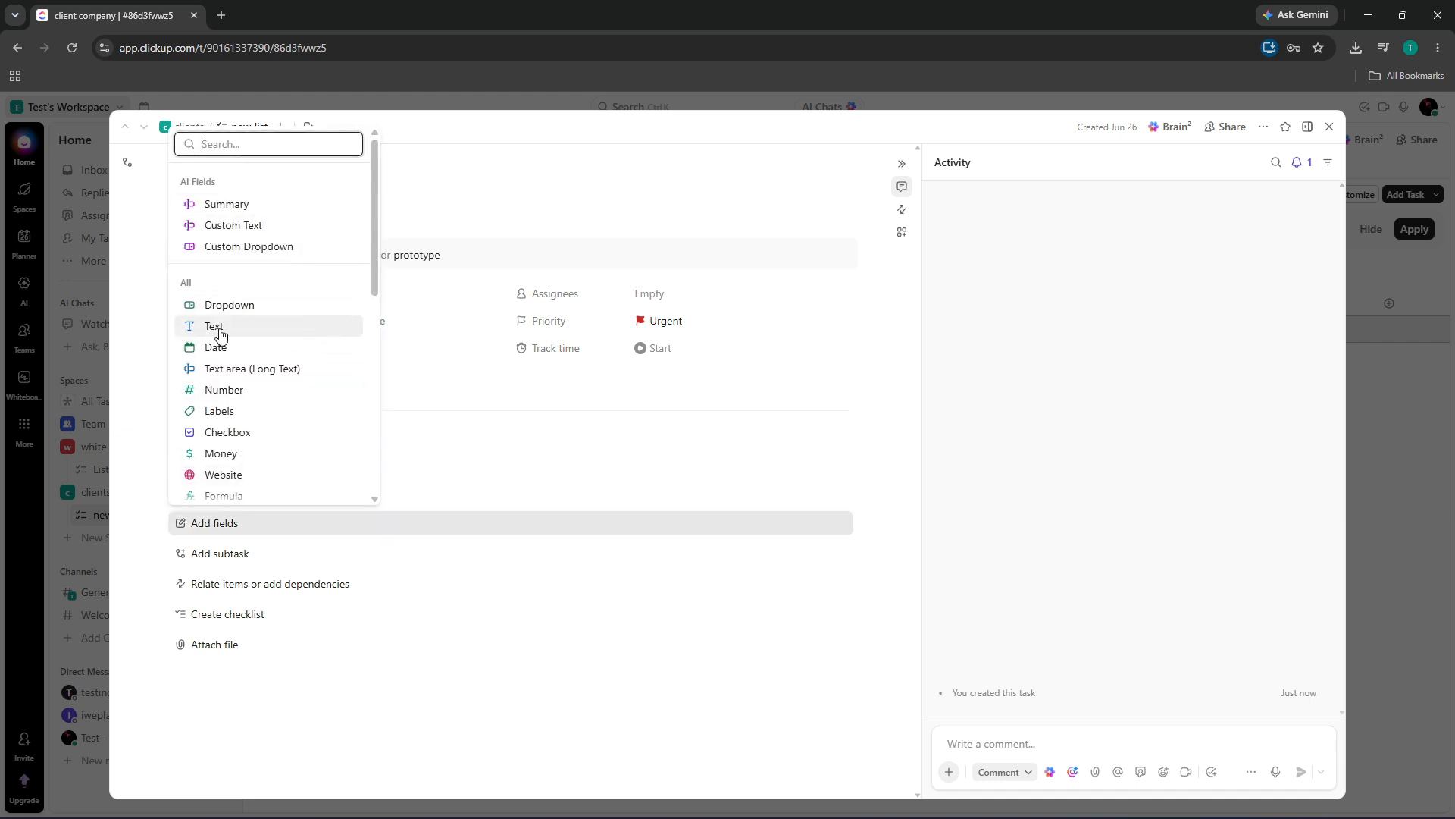
pyautogui.press('Escape')
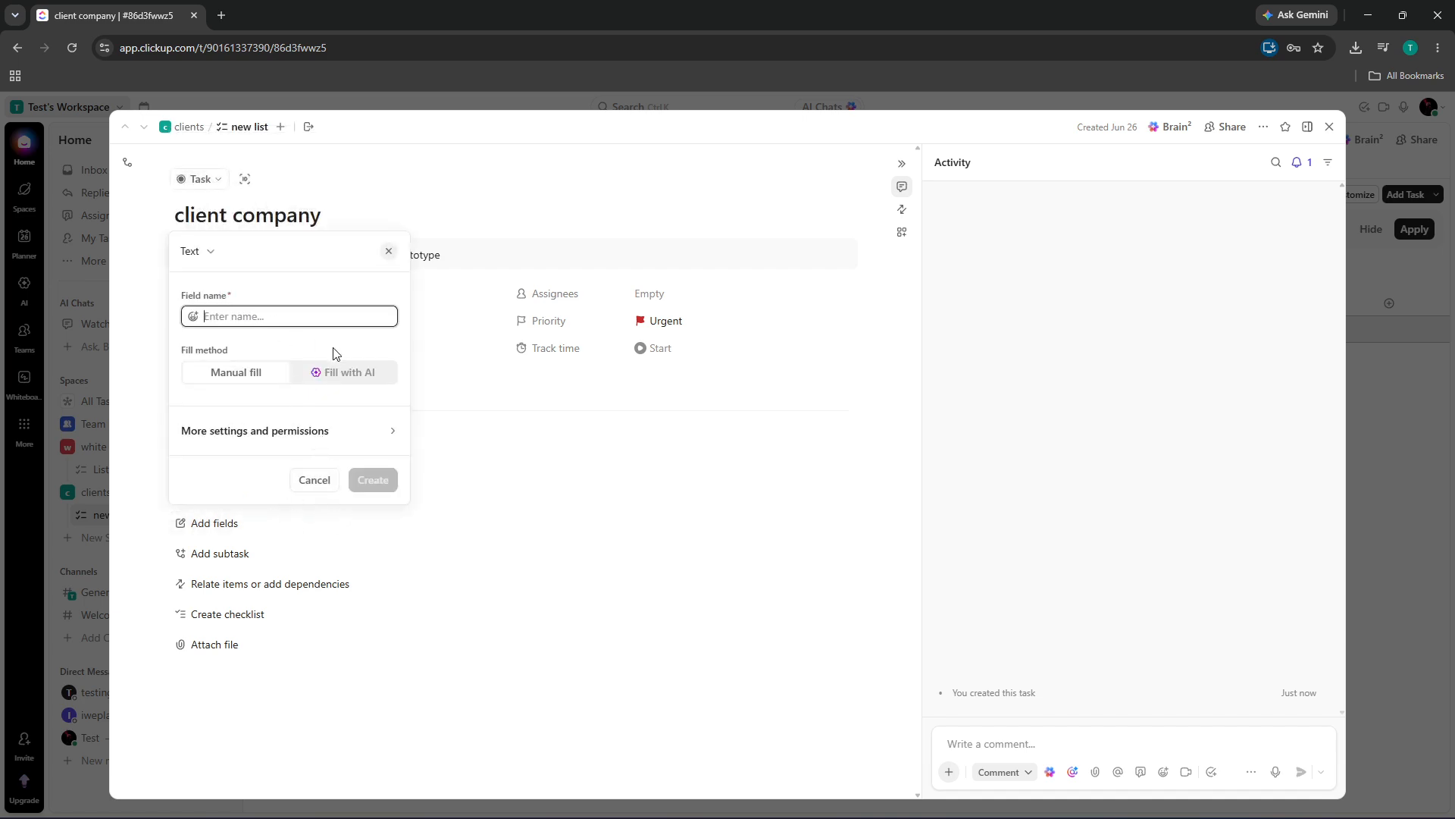
pyautogui.write('email')
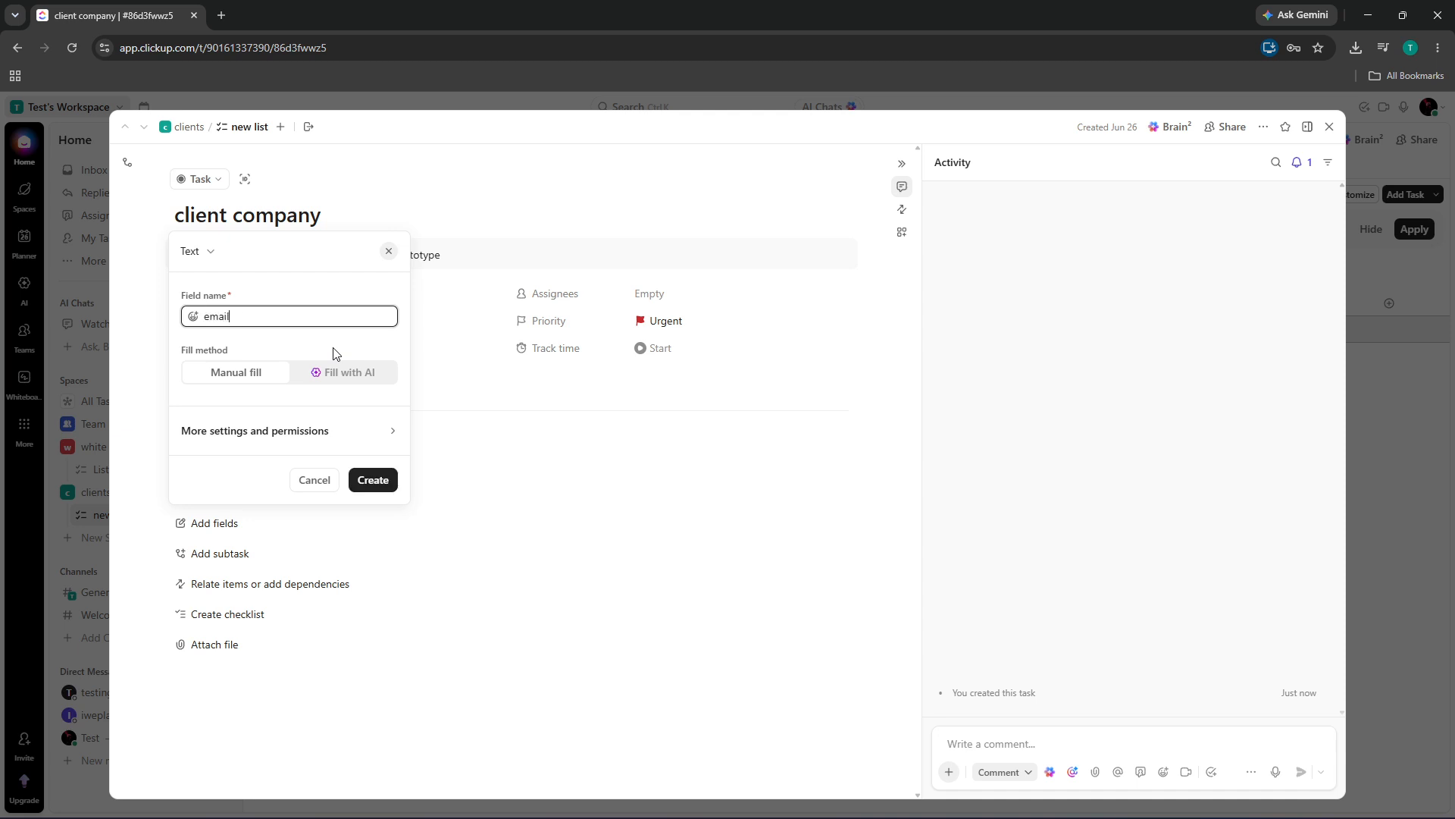
pyautogui.click(374, 478)
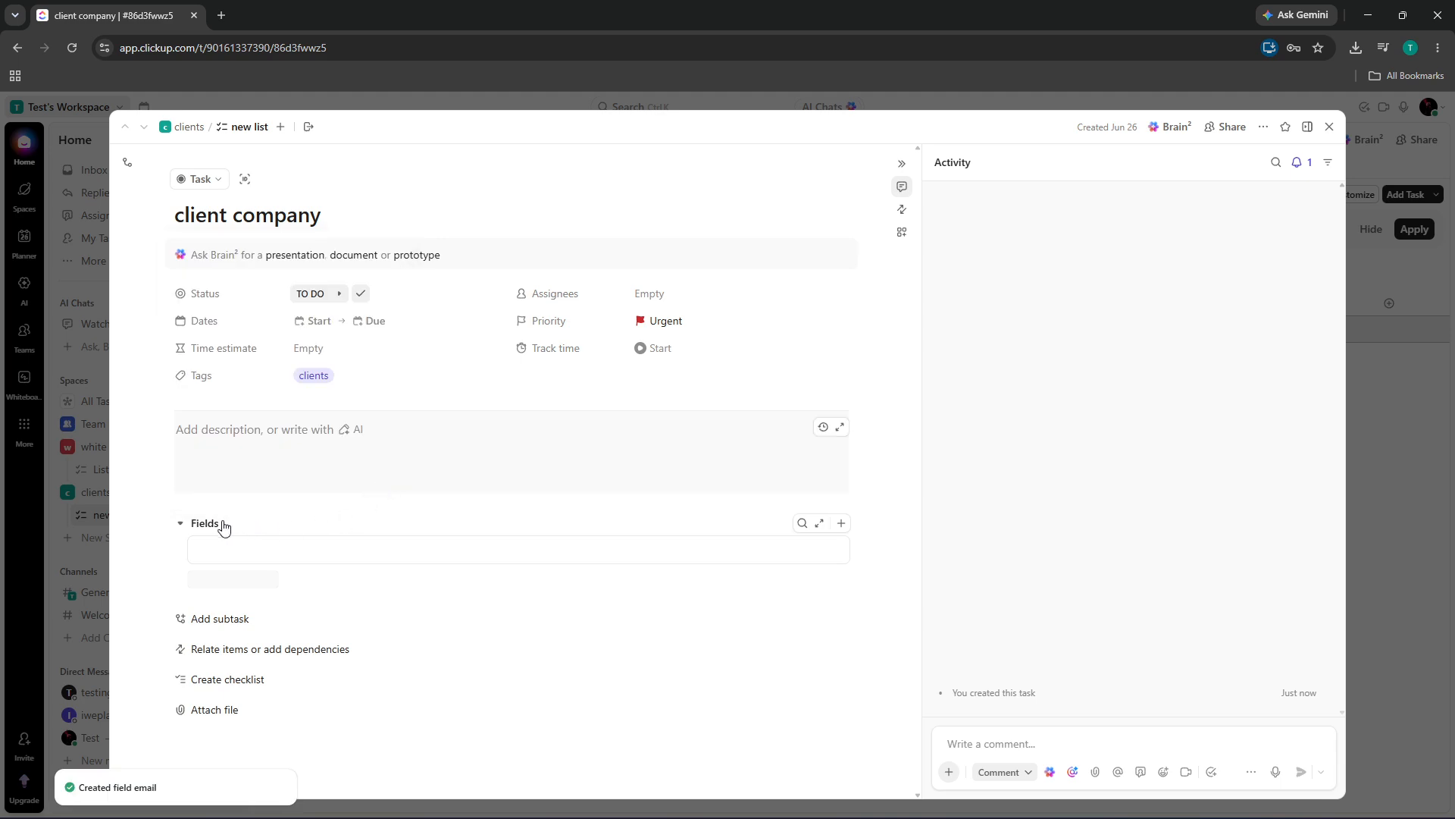
pyautogui.click(412, 553)
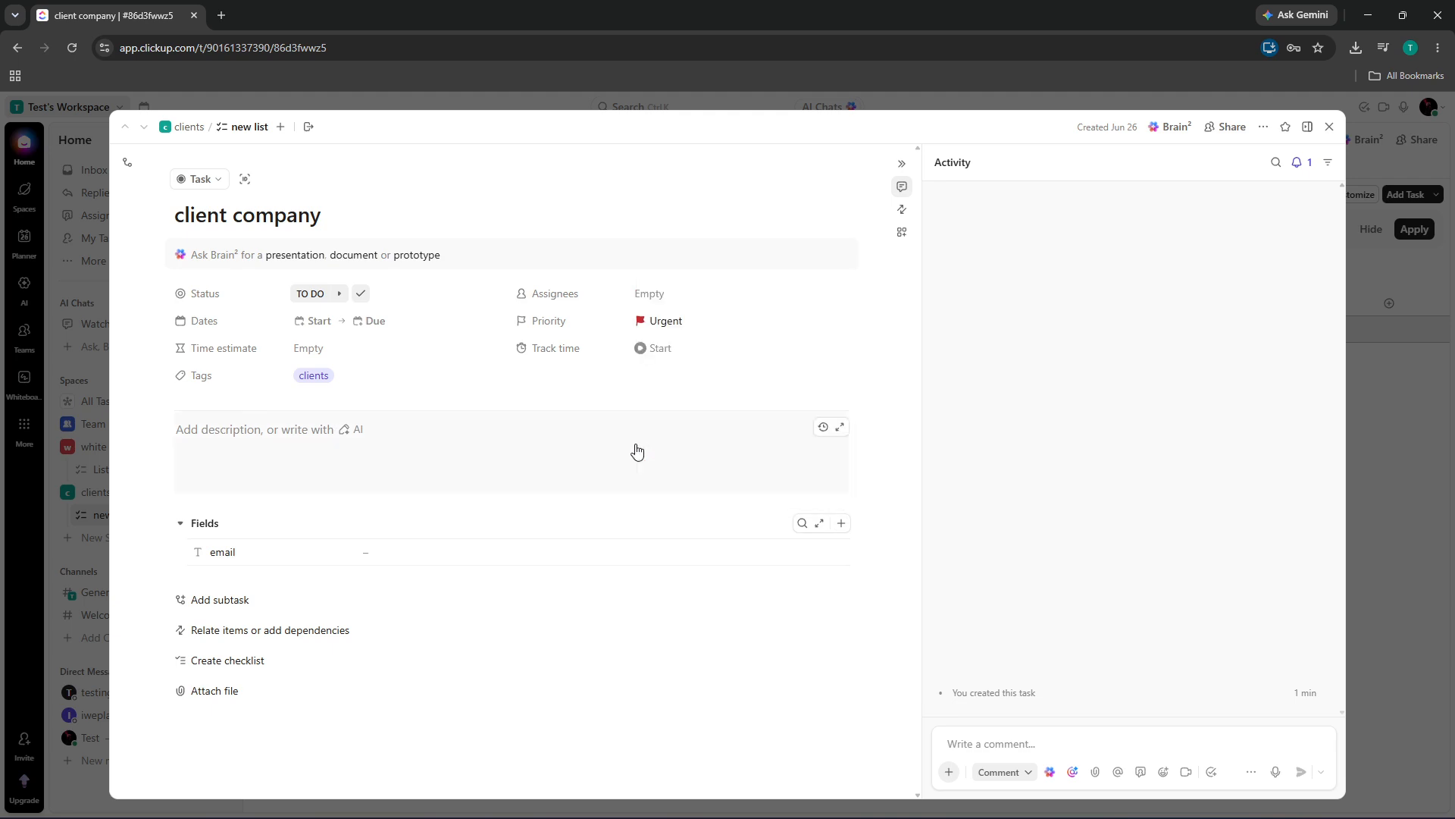
pyautogui.write('add')
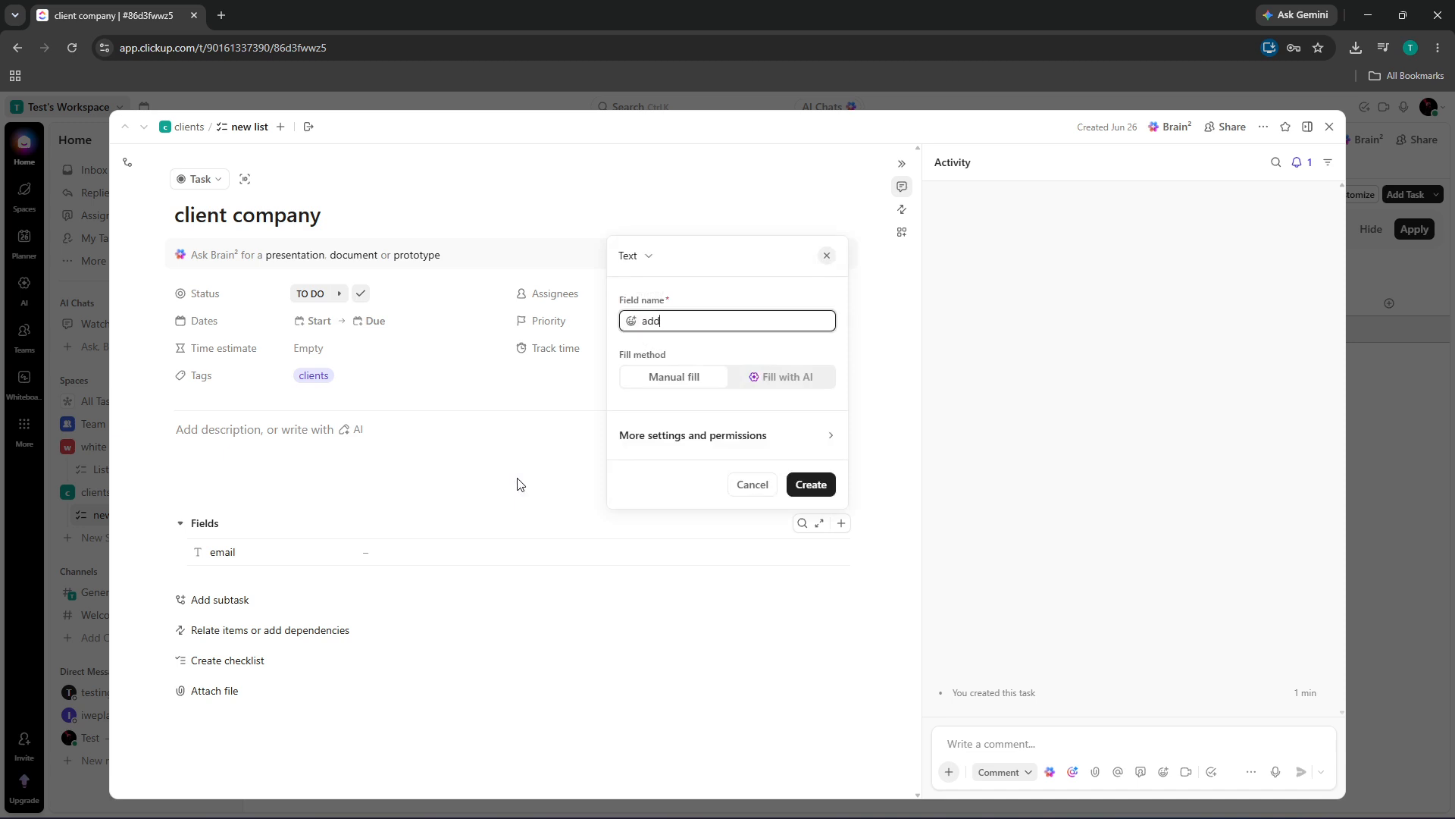
pyautogui.write('ress')
pyautogui.press('Return')
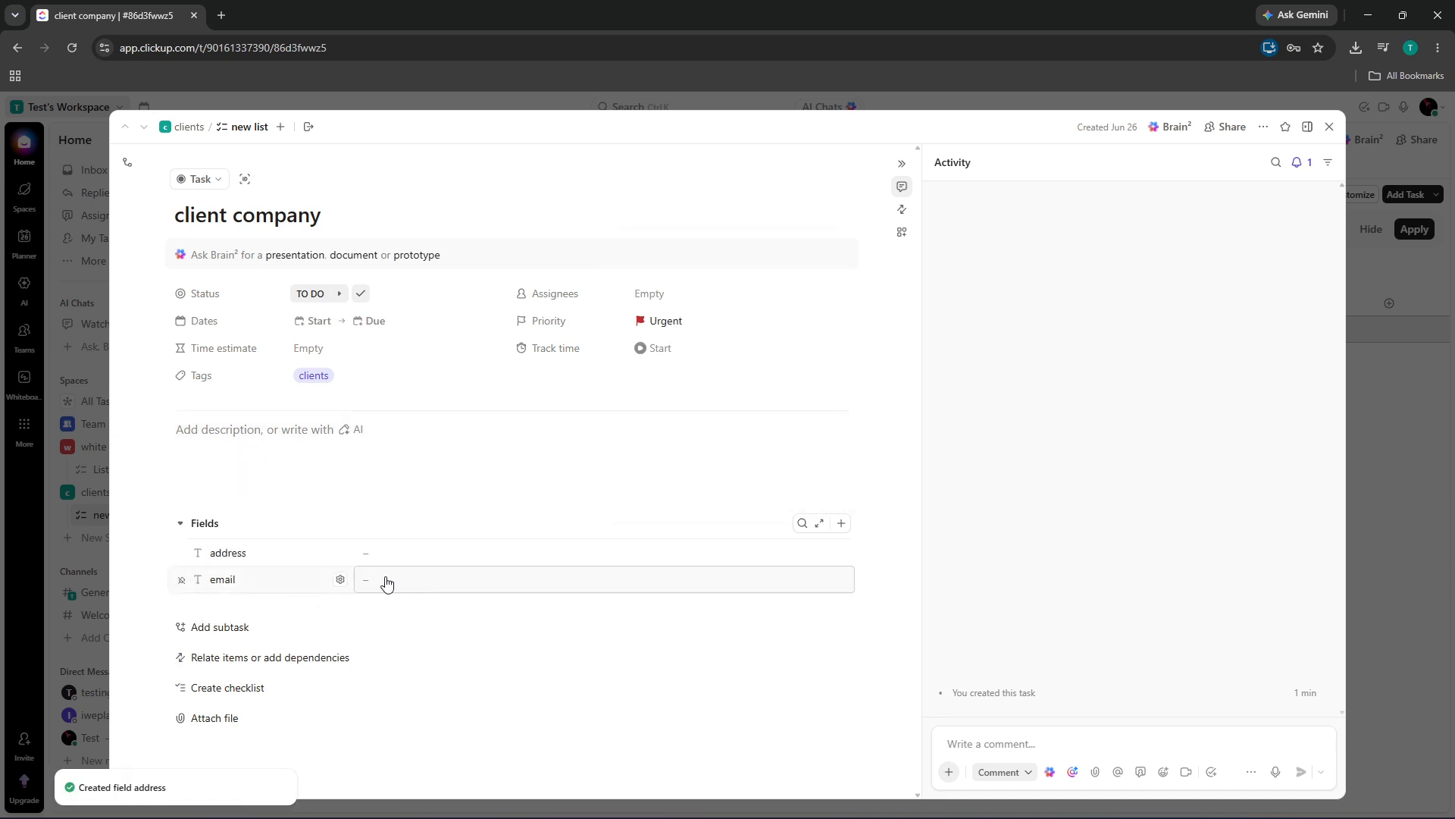
# Enter 'manila' in the address field and the client's e-mail in the email field
pyautogui.click(440, 557)
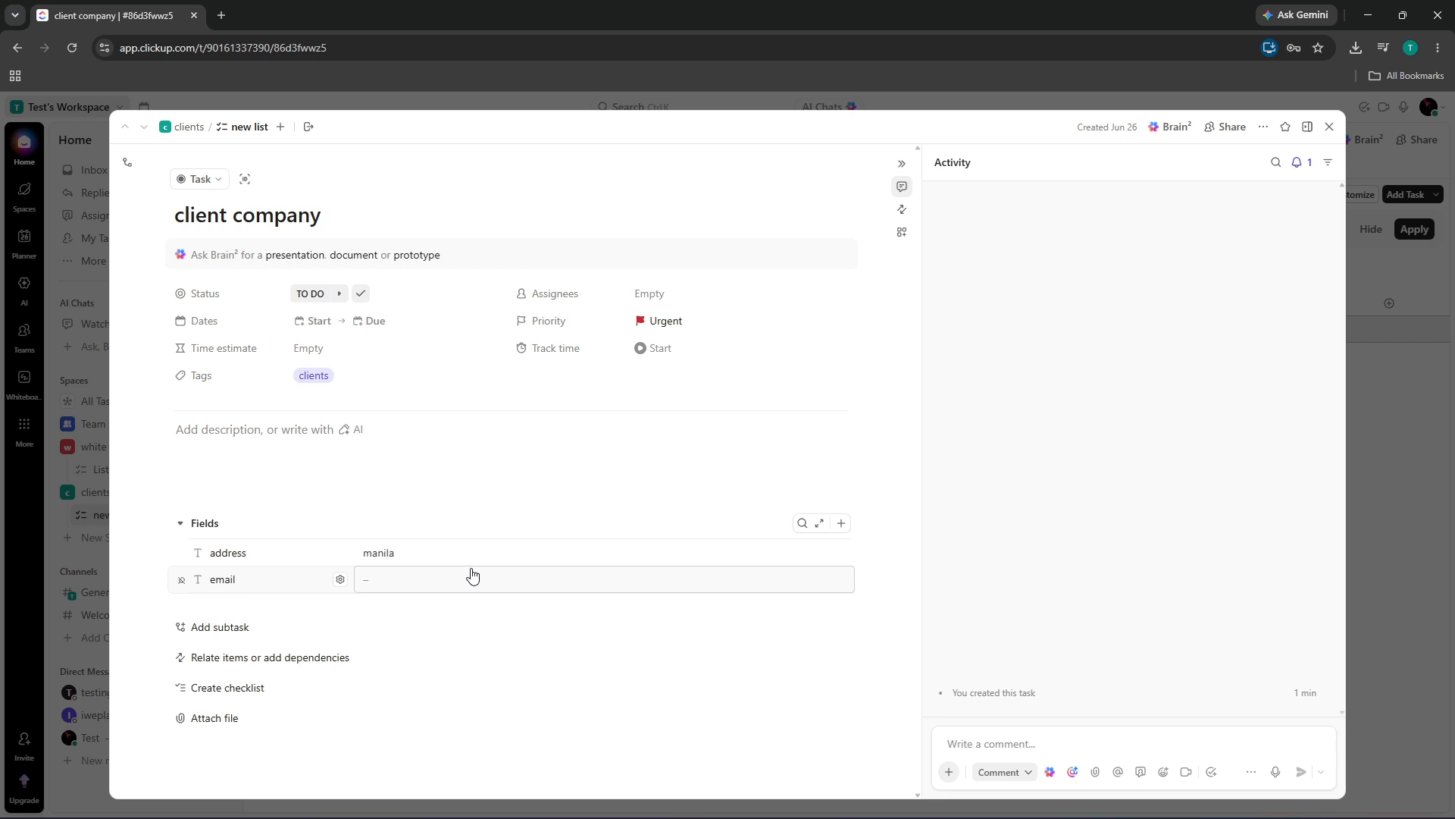
pyautogui.press('Tab')
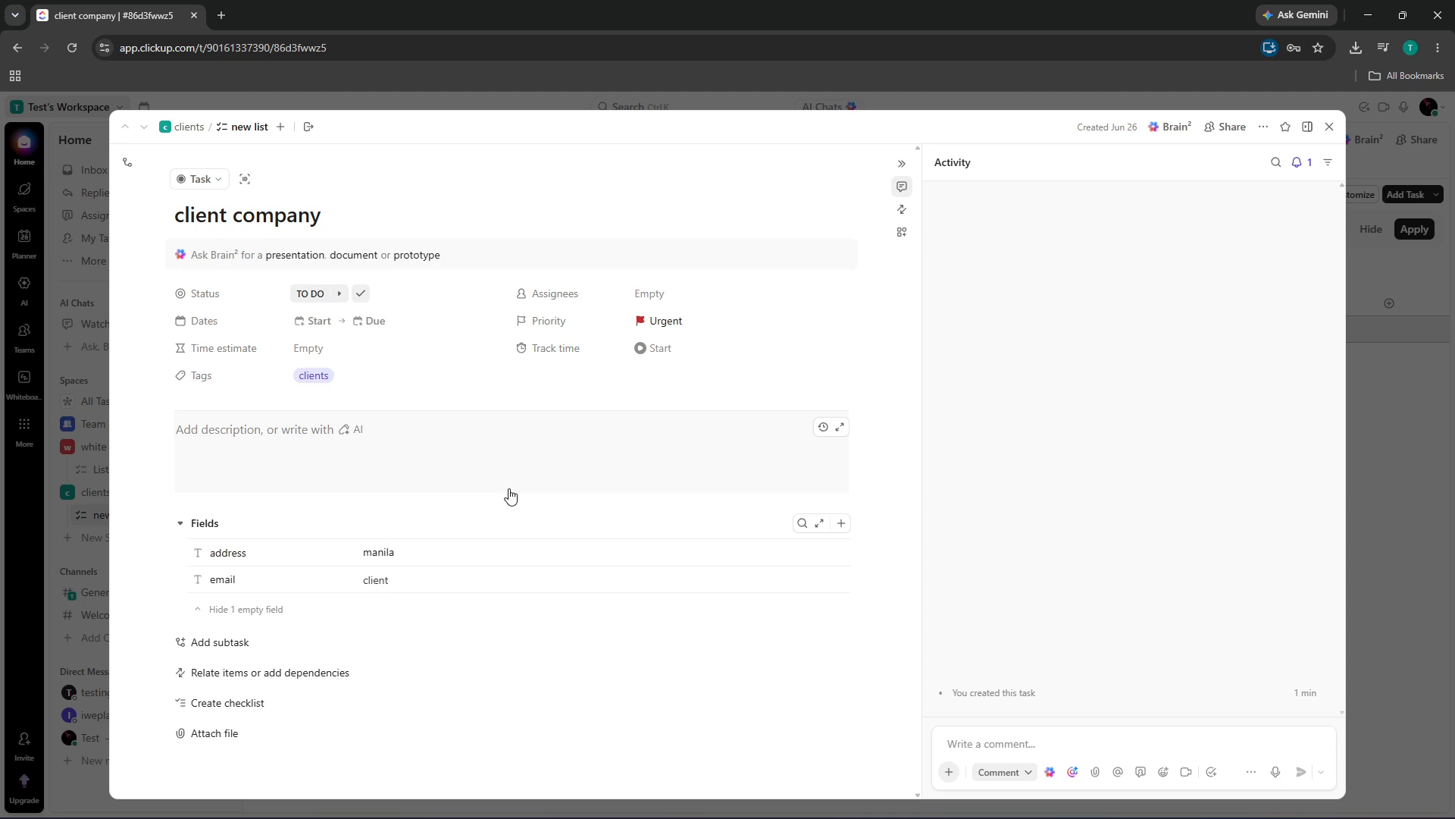
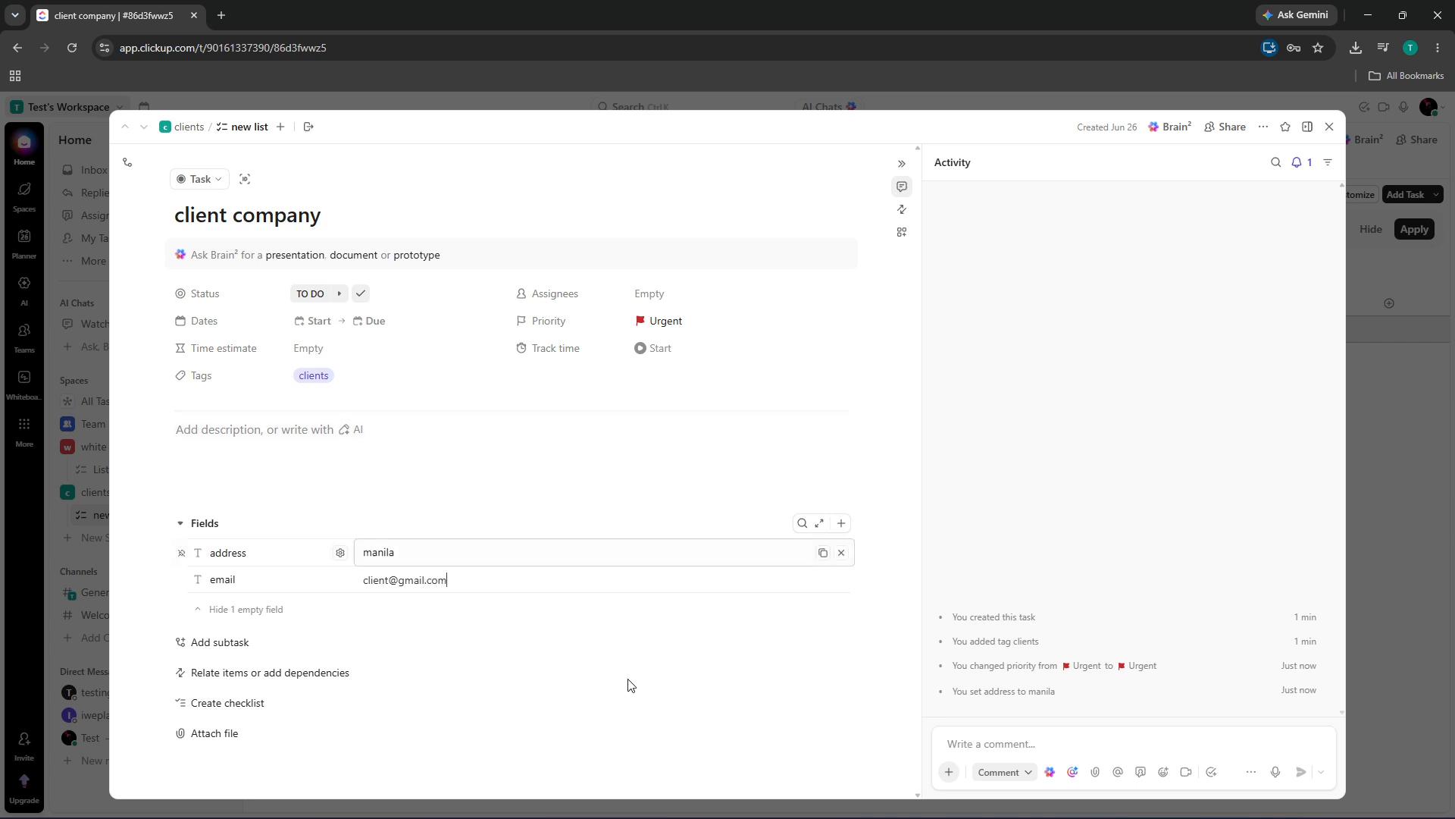
pyautogui.click(403, 654)
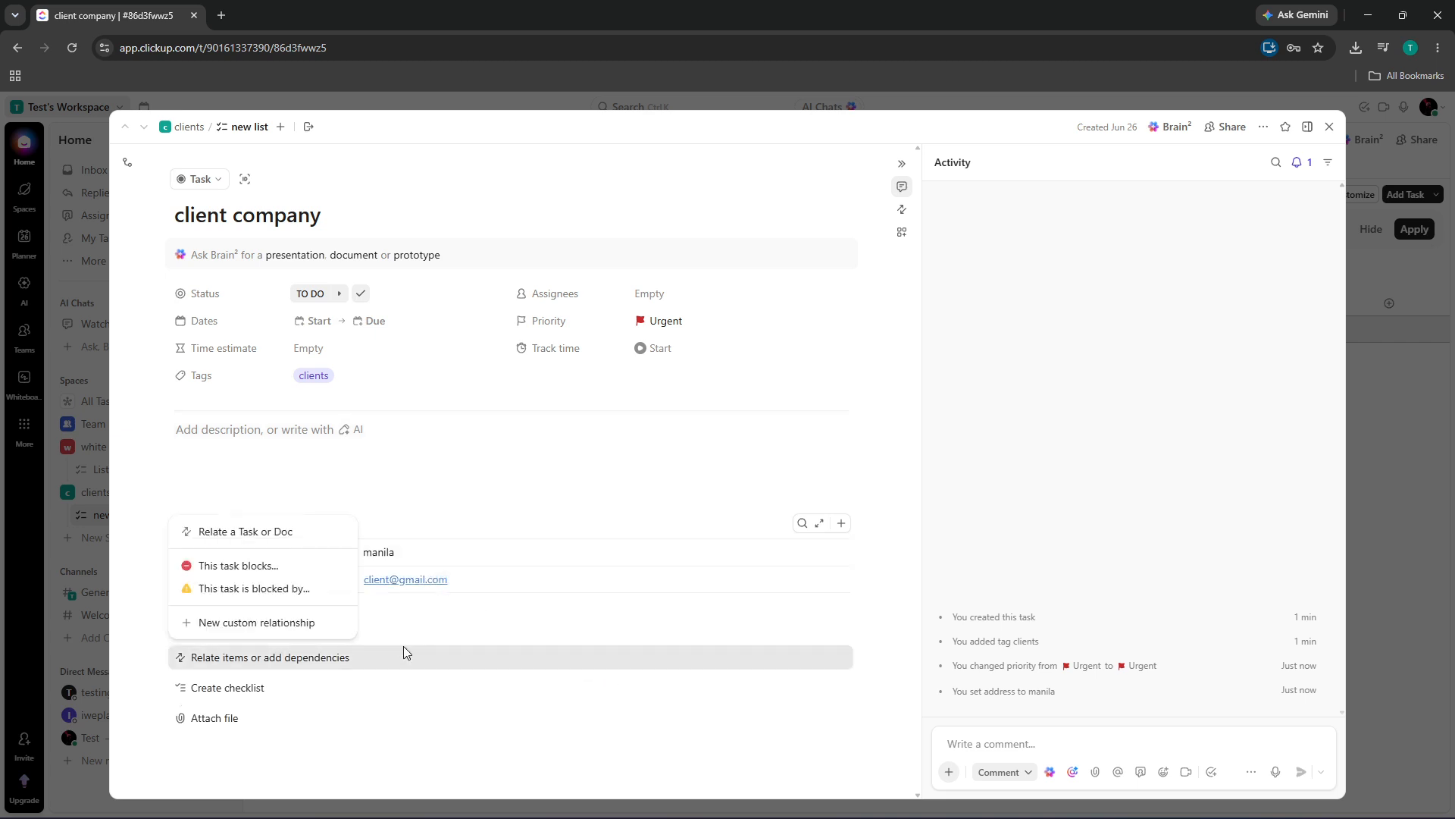
pyautogui.click(592, 623)
pyautogui.click(443, 620)
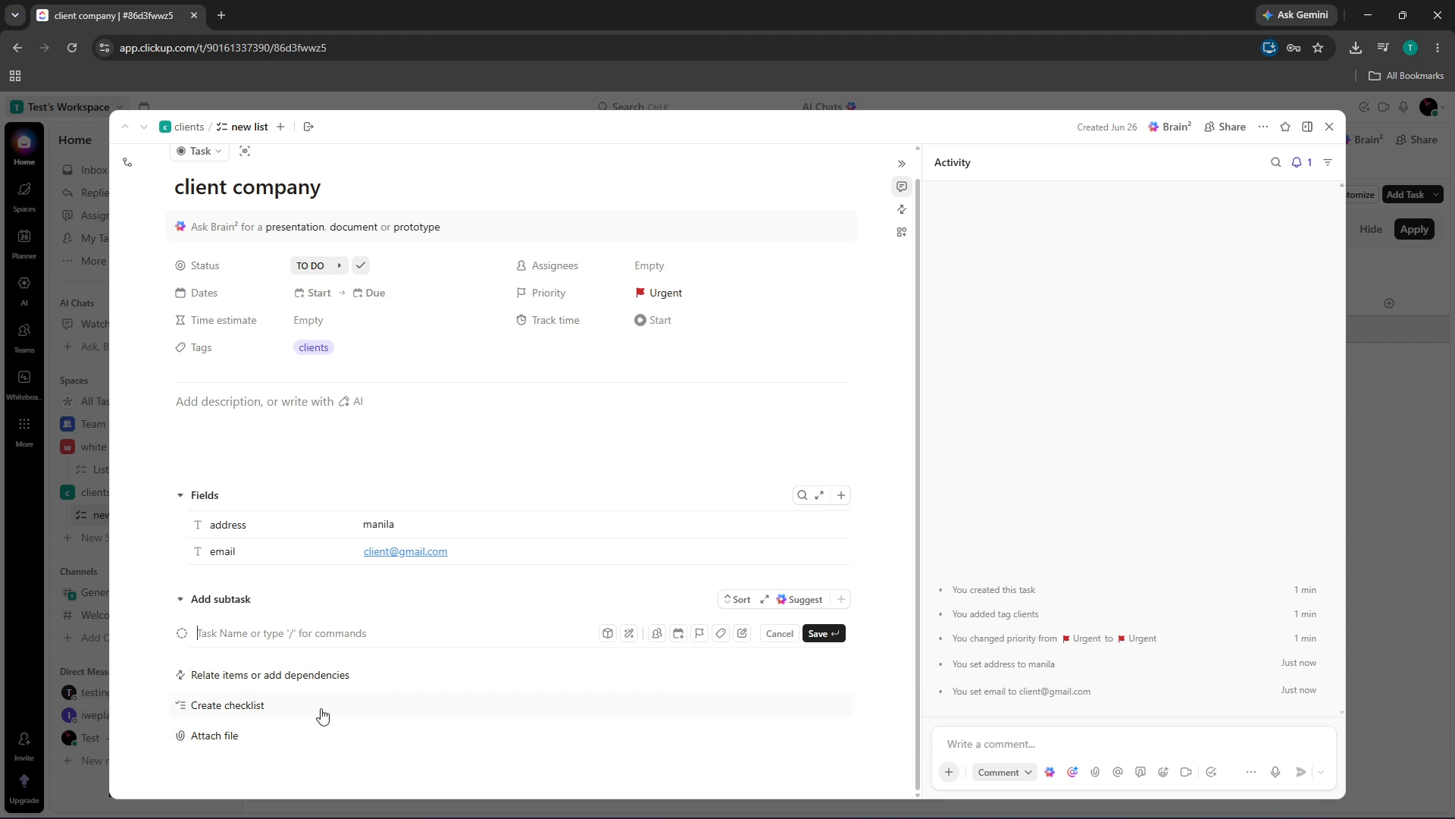
pyautogui.click(897, 529)
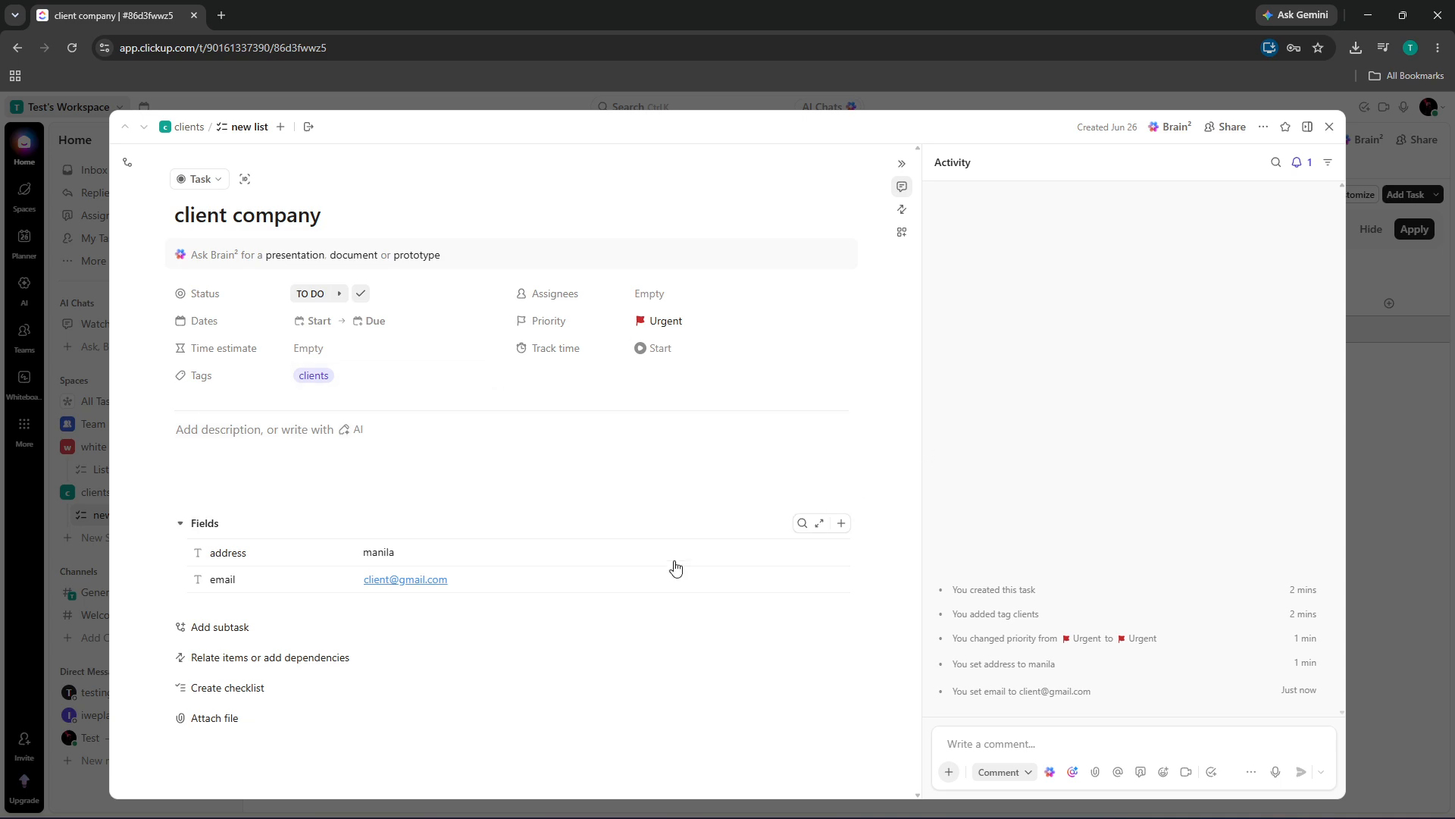
# Add a checklist with 'item 1', 'item 2' and 'item 3', then close the task
pyautogui.click(245, 690)
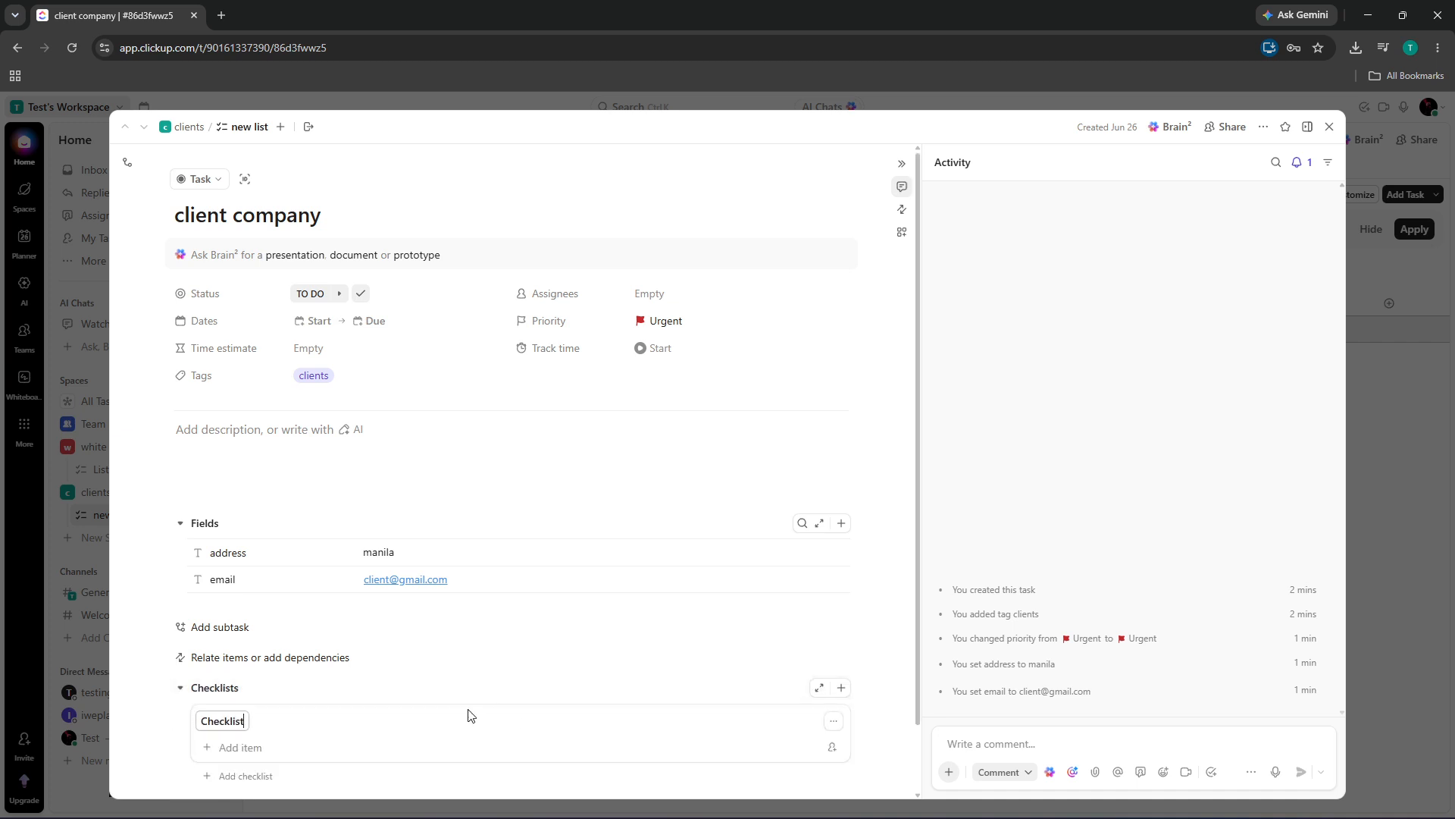
pyautogui.scroll(-1, 455, 717)
pyautogui.click(248, 673)
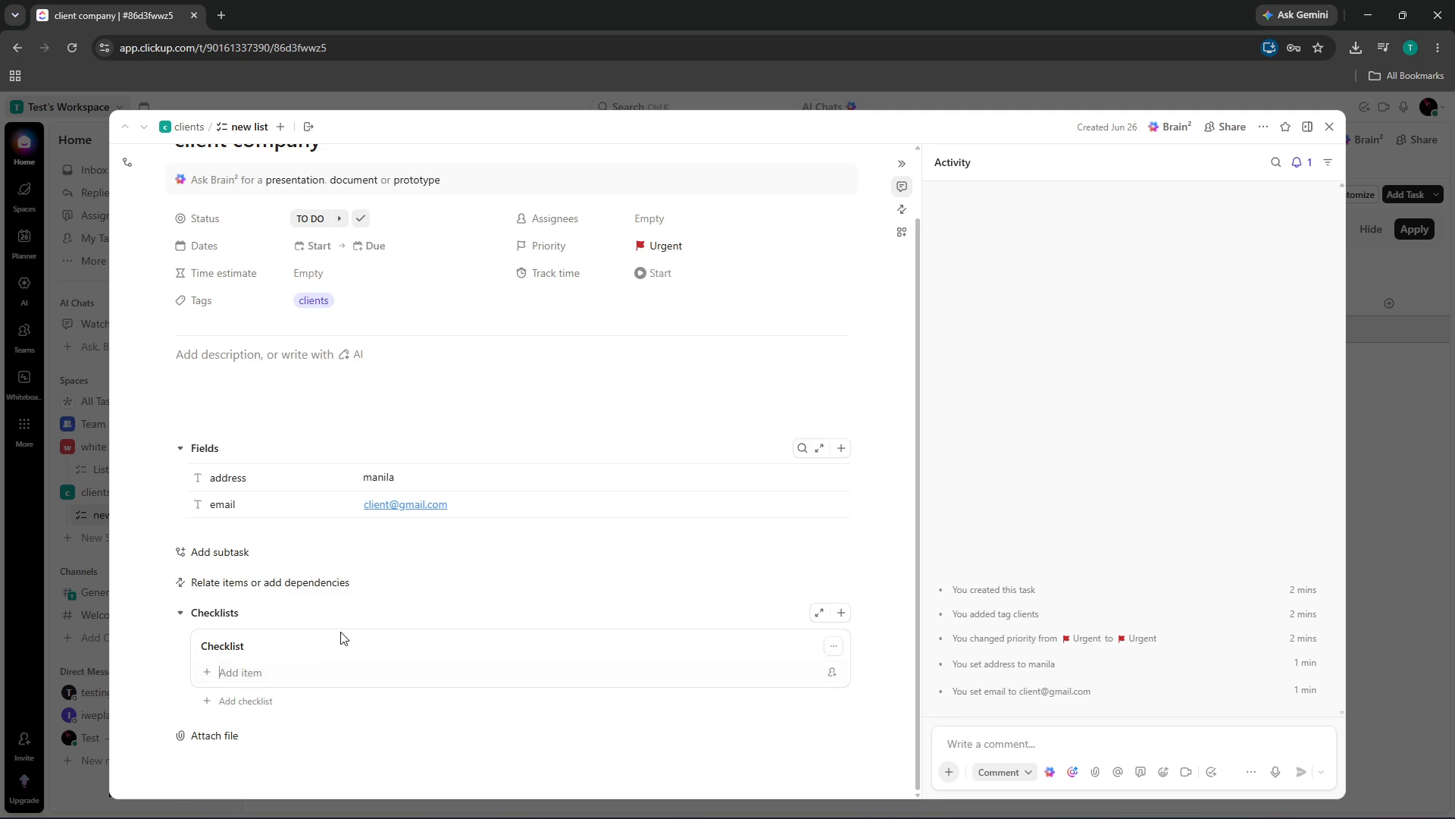
pyautogui.write('item 1')
pyautogui.press('Return')
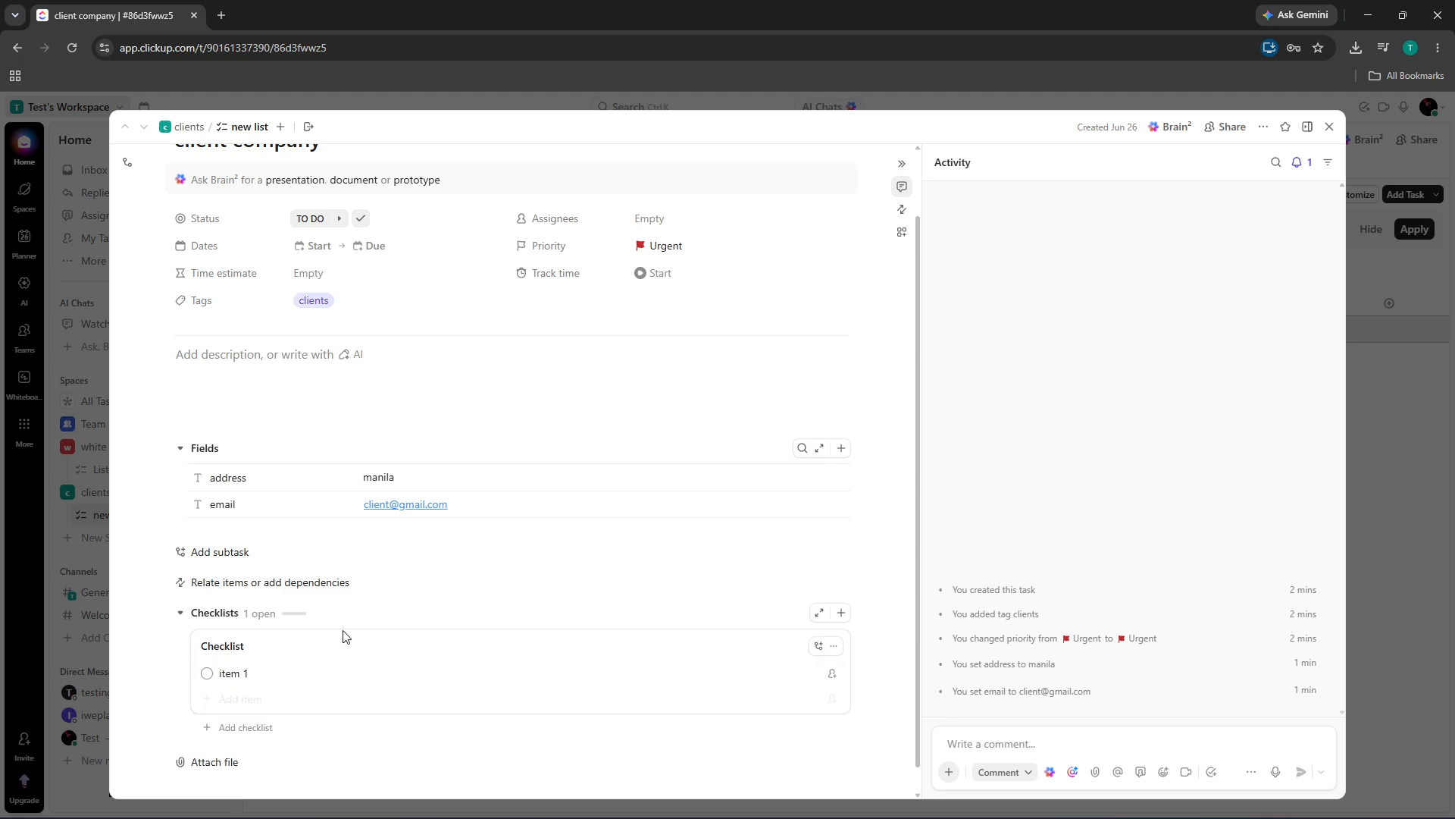
pyautogui.write('item 2')
pyautogui.press('Return')
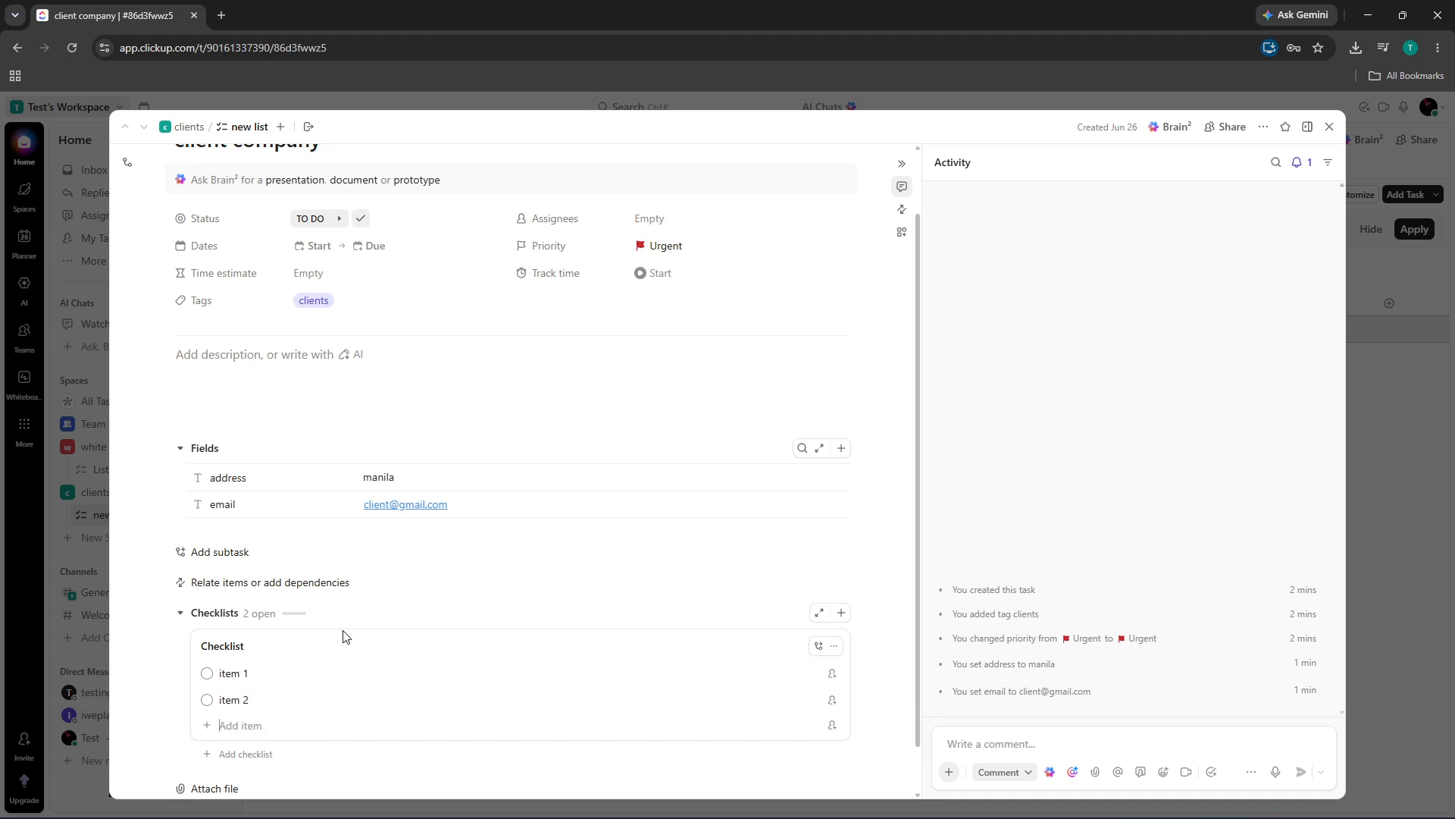
pyautogui.write('item 3')
pyautogui.press('Return')
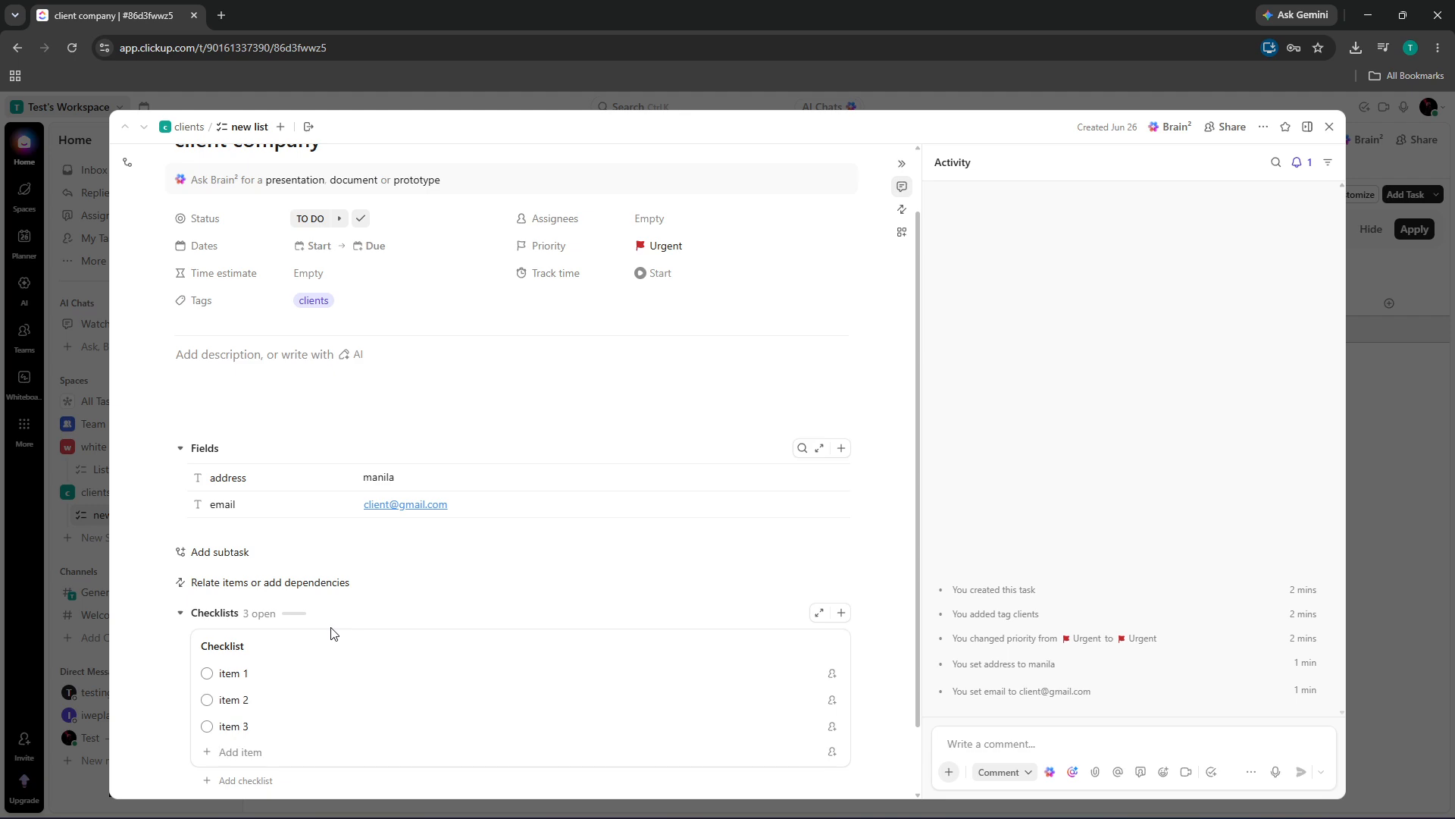
pyautogui.scroll(-1, 454, 640)
pyautogui.scroll(2, 599, 569)
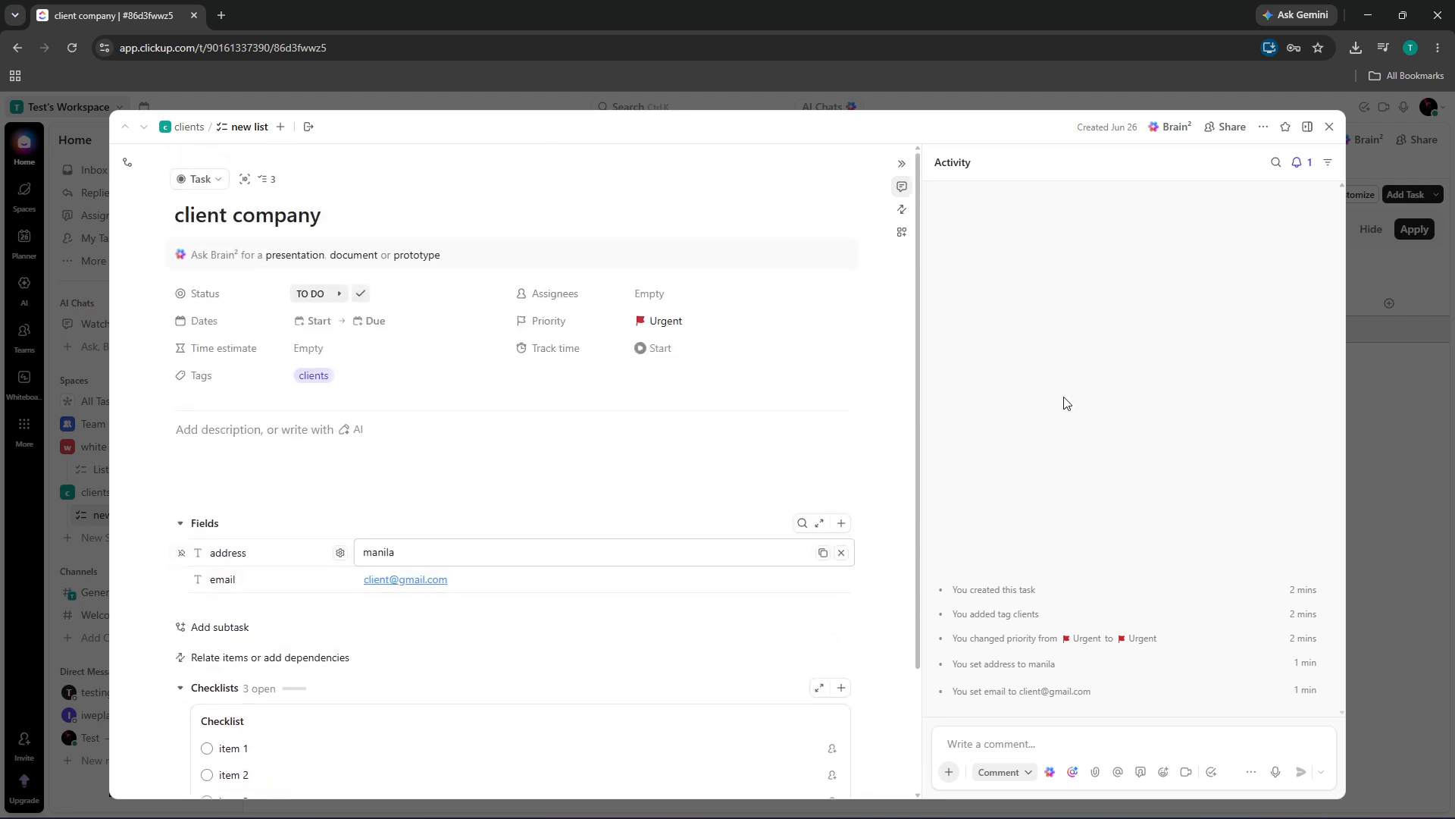
pyautogui.click(1331, 129)
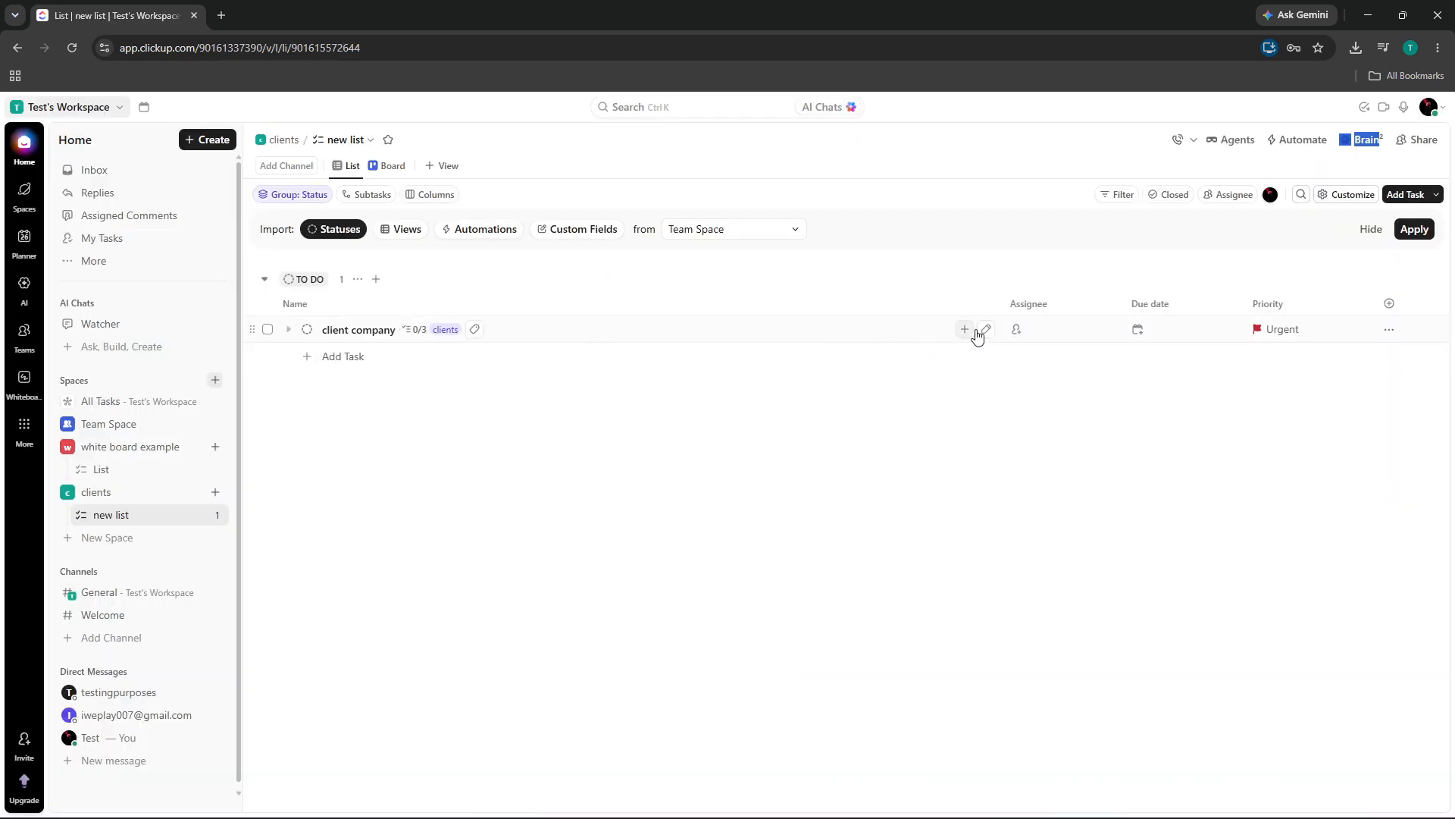
# Tick checklist items 'item 1' and 'item 2' so the task shows 2/3
pyautogui.click(411, 335)
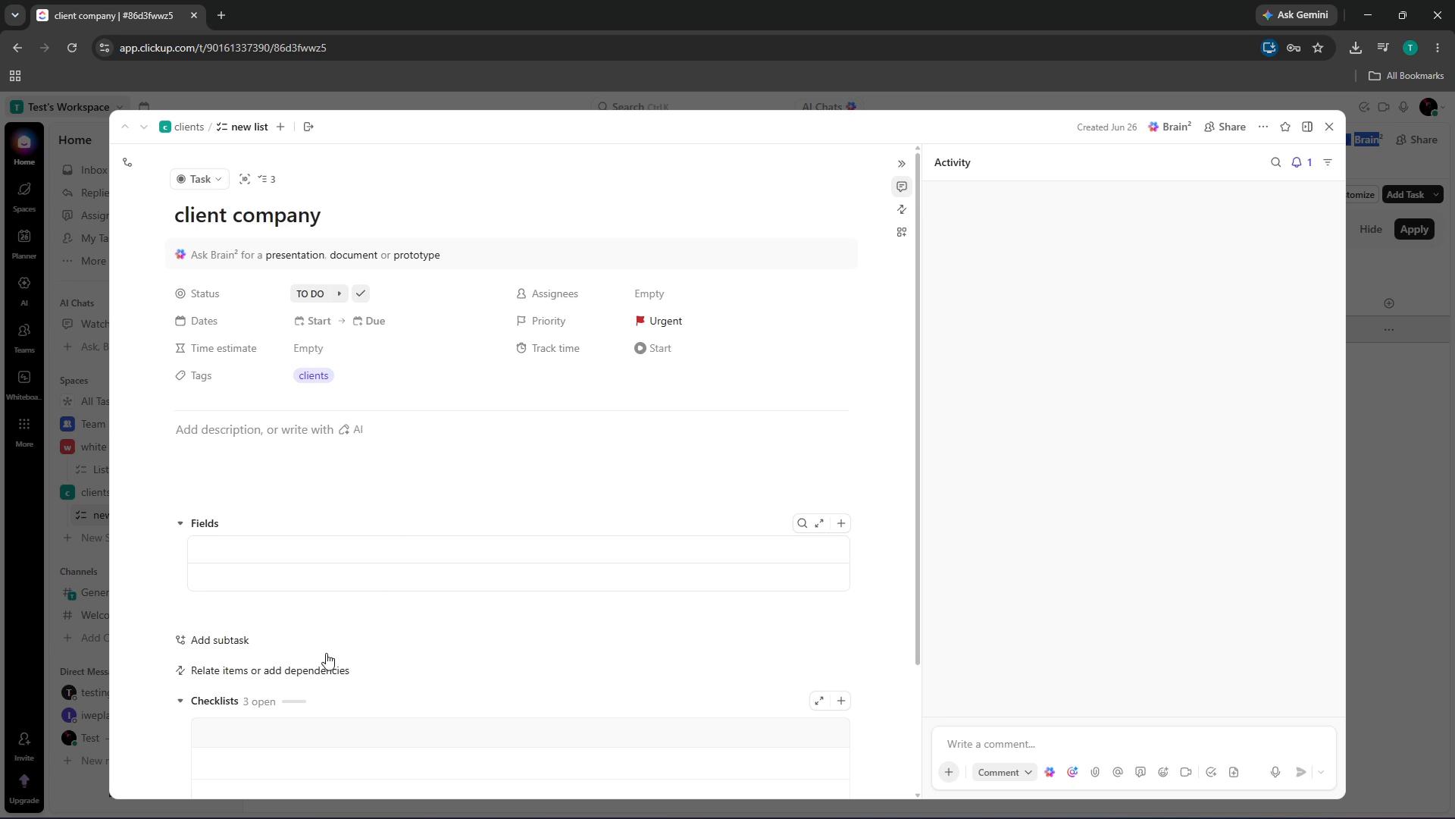
pyautogui.scroll(-2, 406, 651)
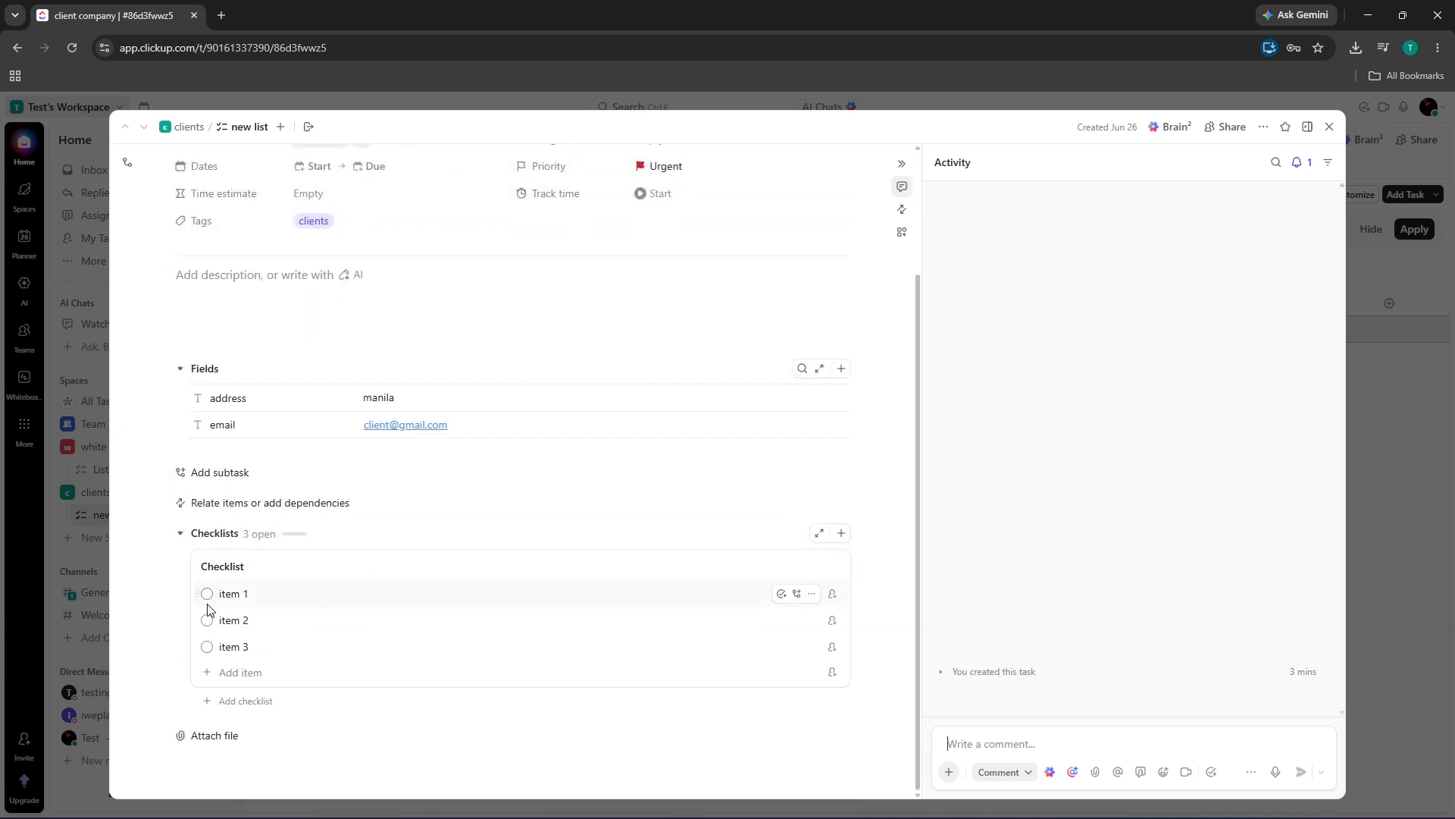
pyautogui.click(207, 596)
pyautogui.click(209, 617)
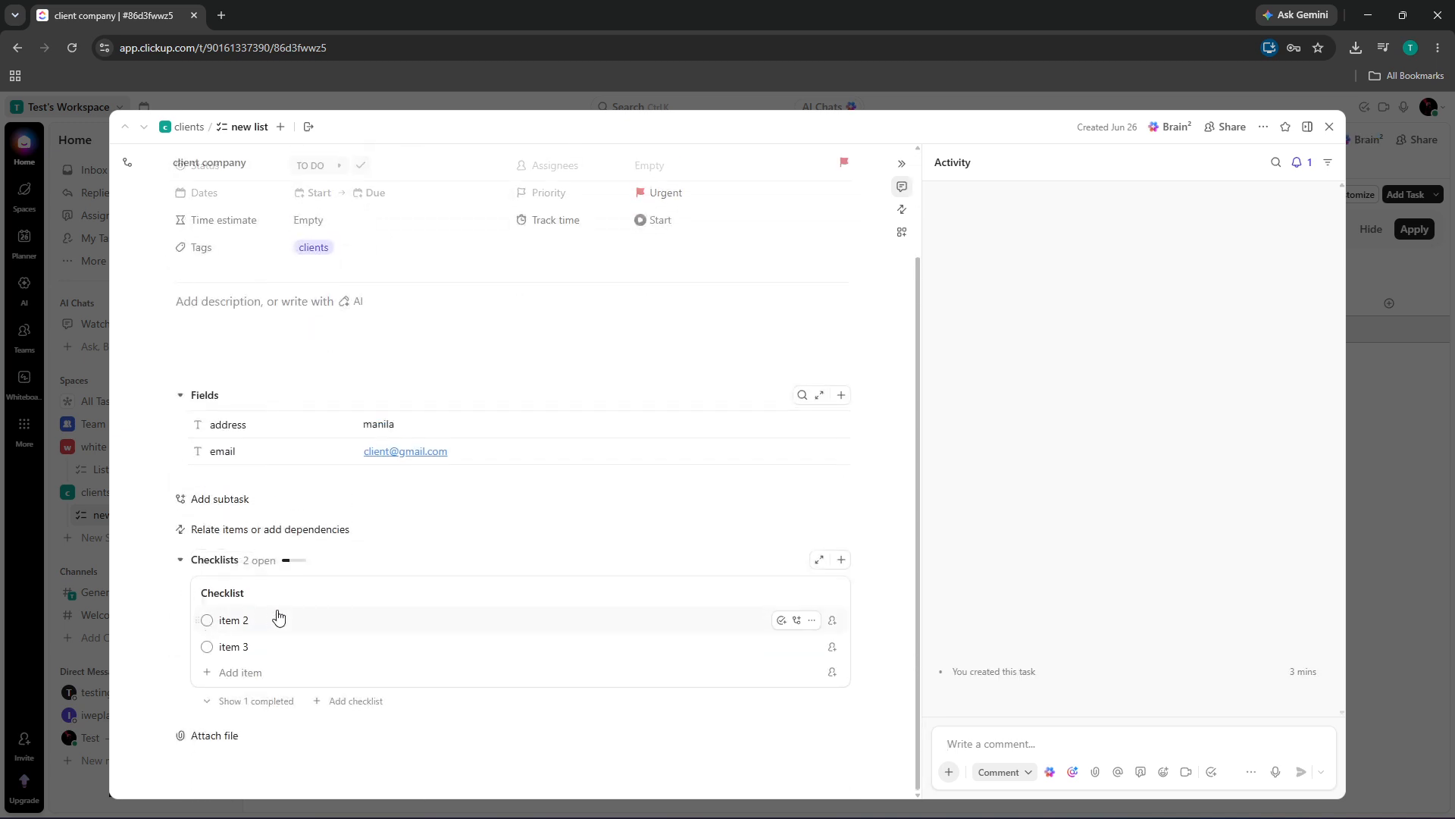
pyautogui.click(1330, 126)
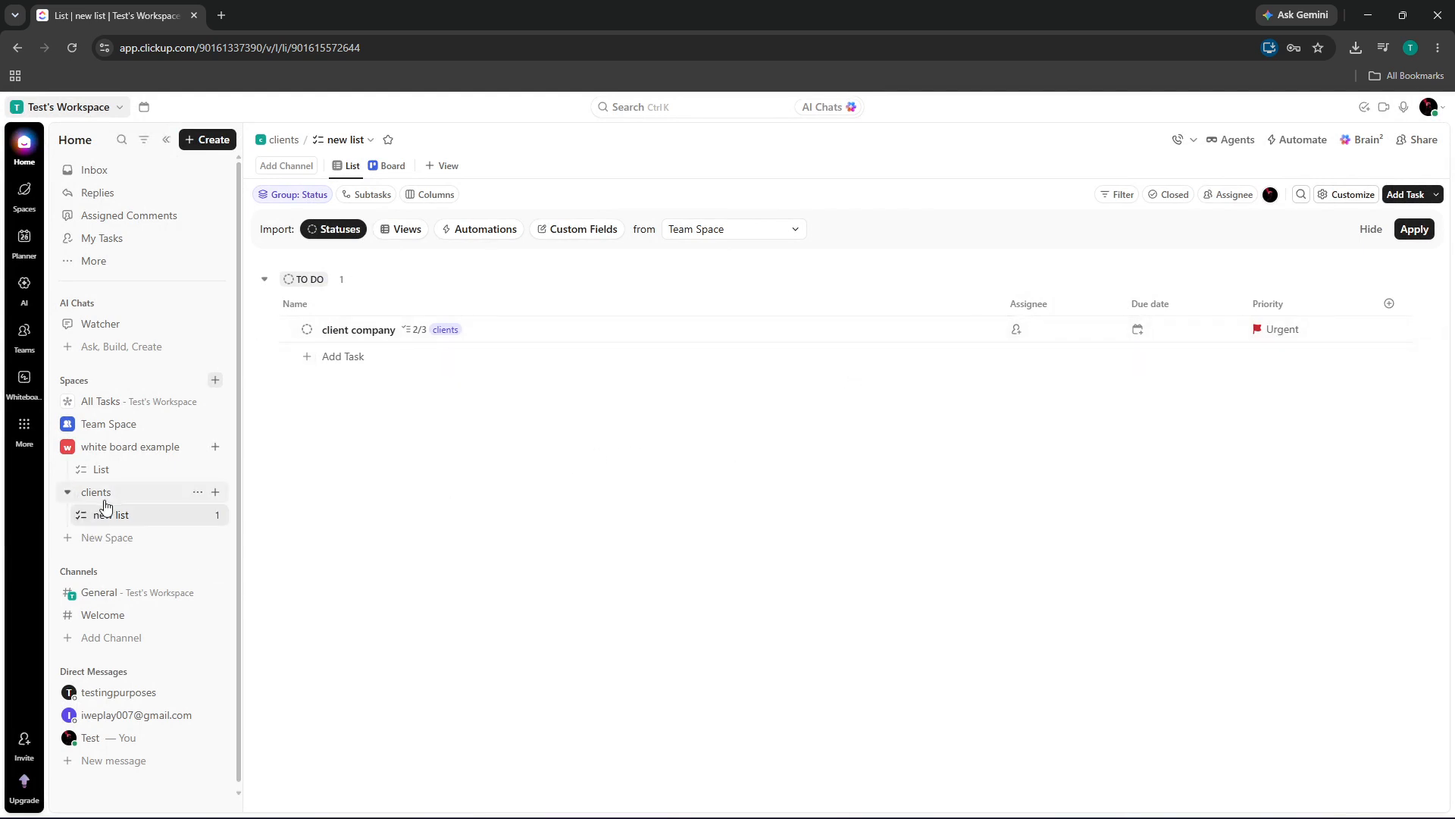
# Expand Team Space in the sidebar to list Task Management, Project 1, Project 2 and Team Docs
pyautogui.click(68, 424)
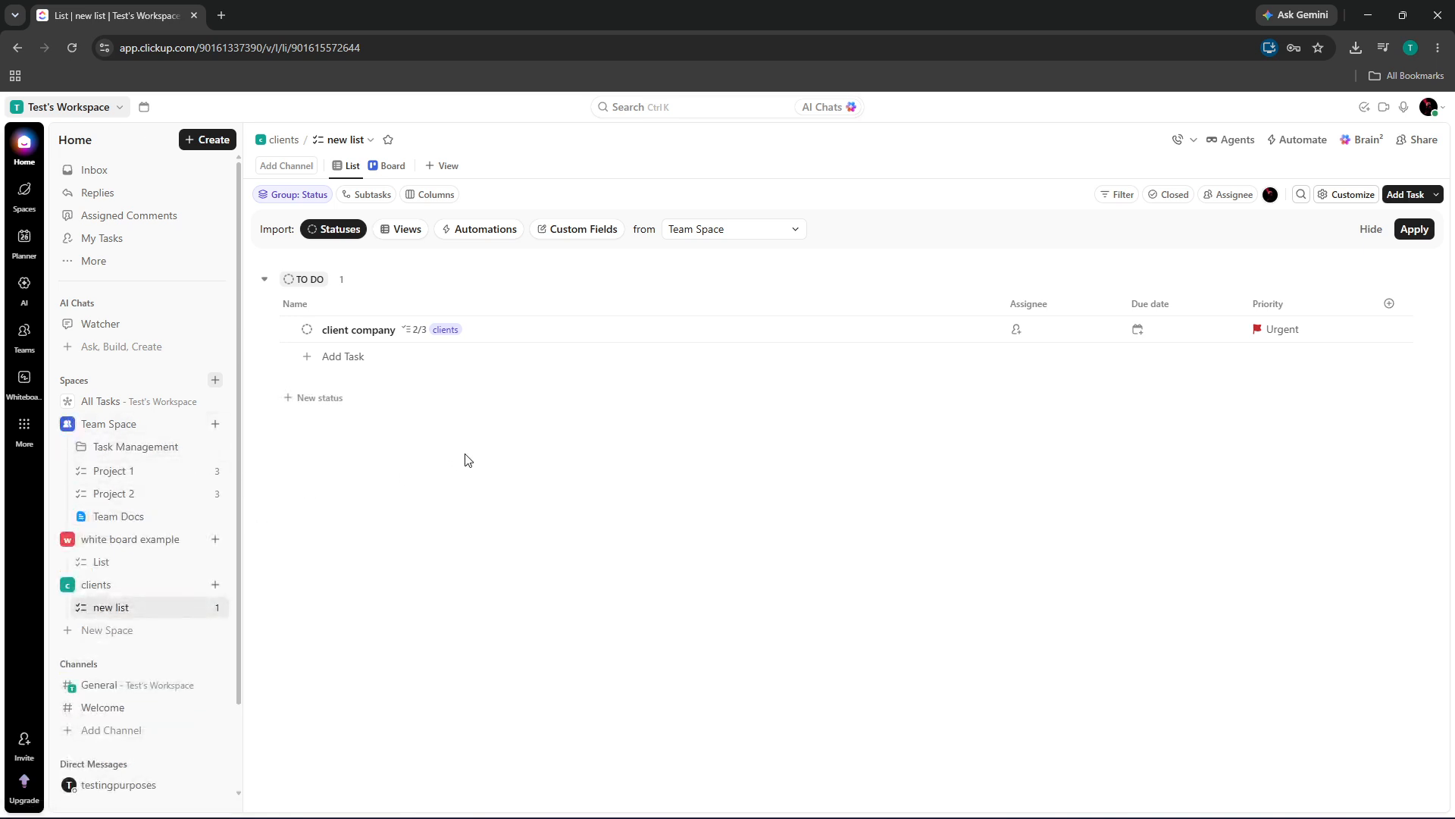